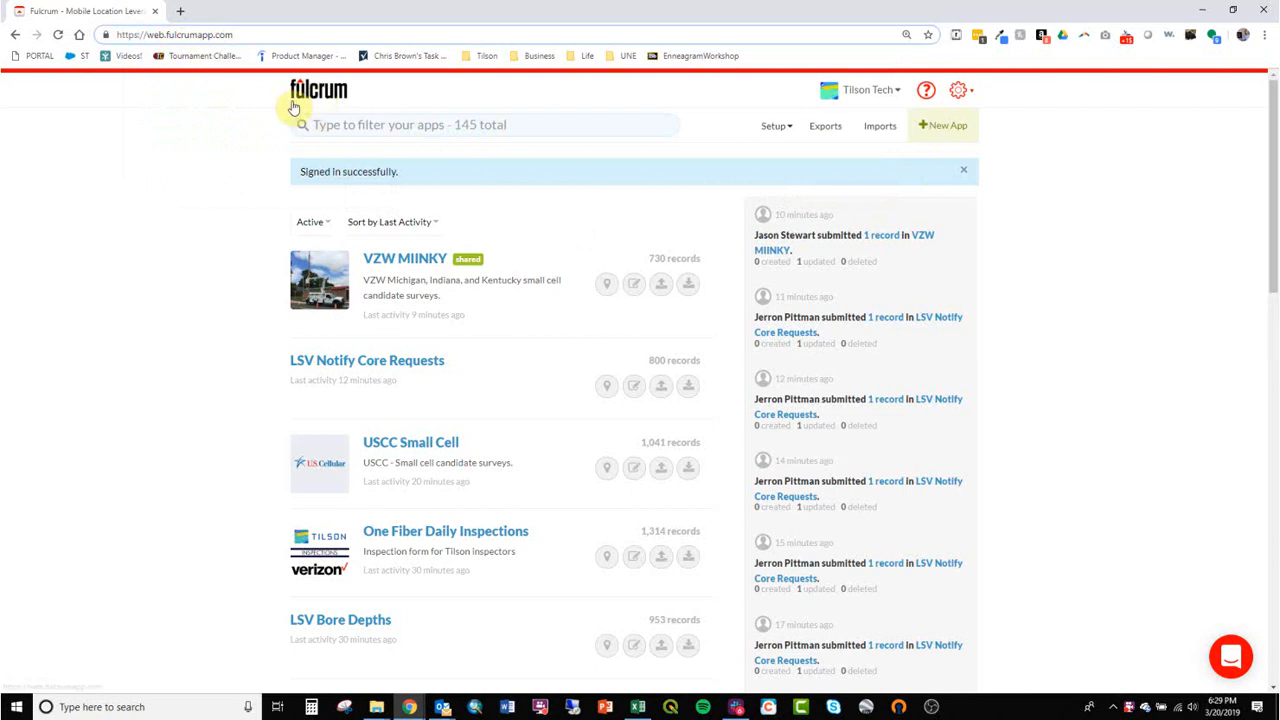
Switch the active organization to UNE - GIS 161.
left_click(256, 153)
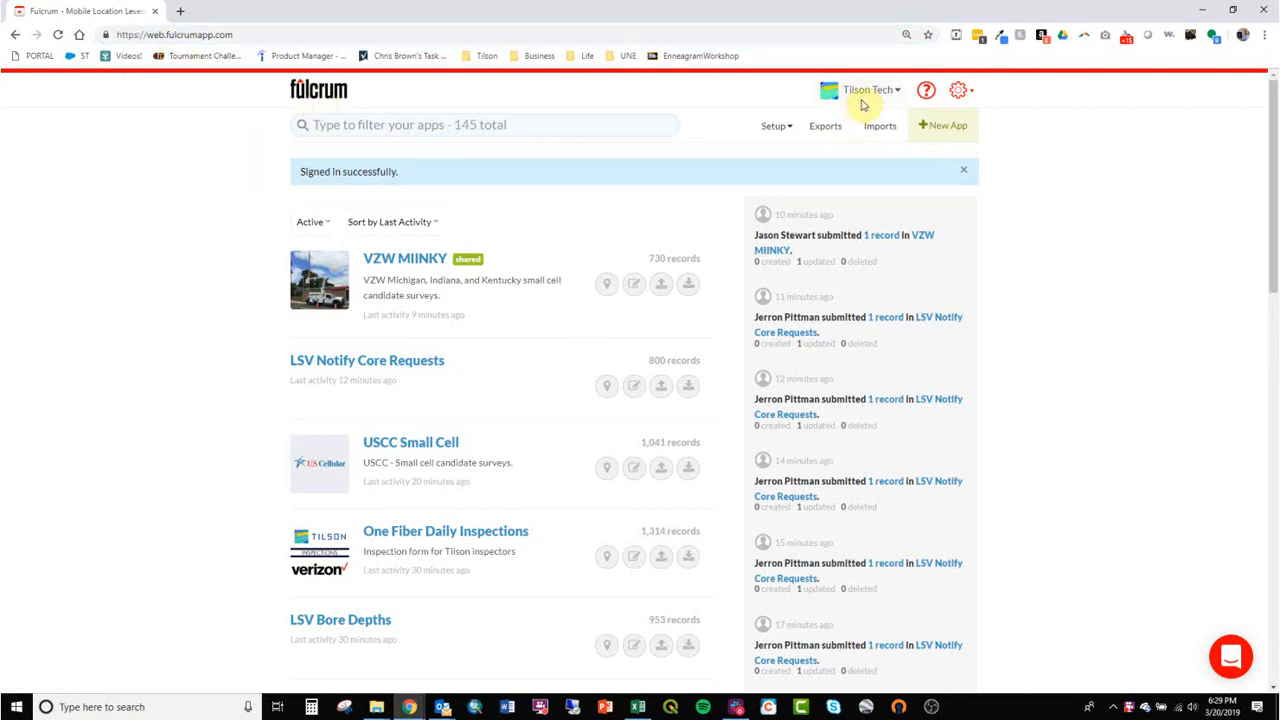
left_click(865, 99)
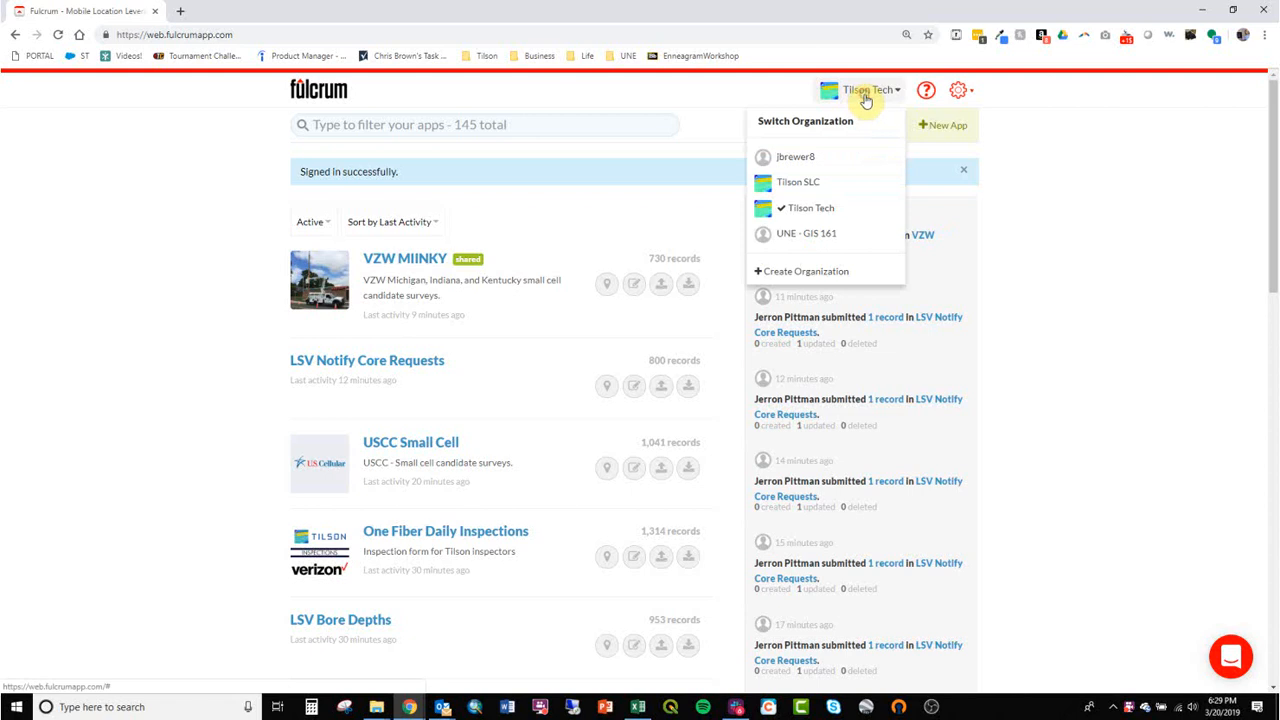
left_click(843, 240)
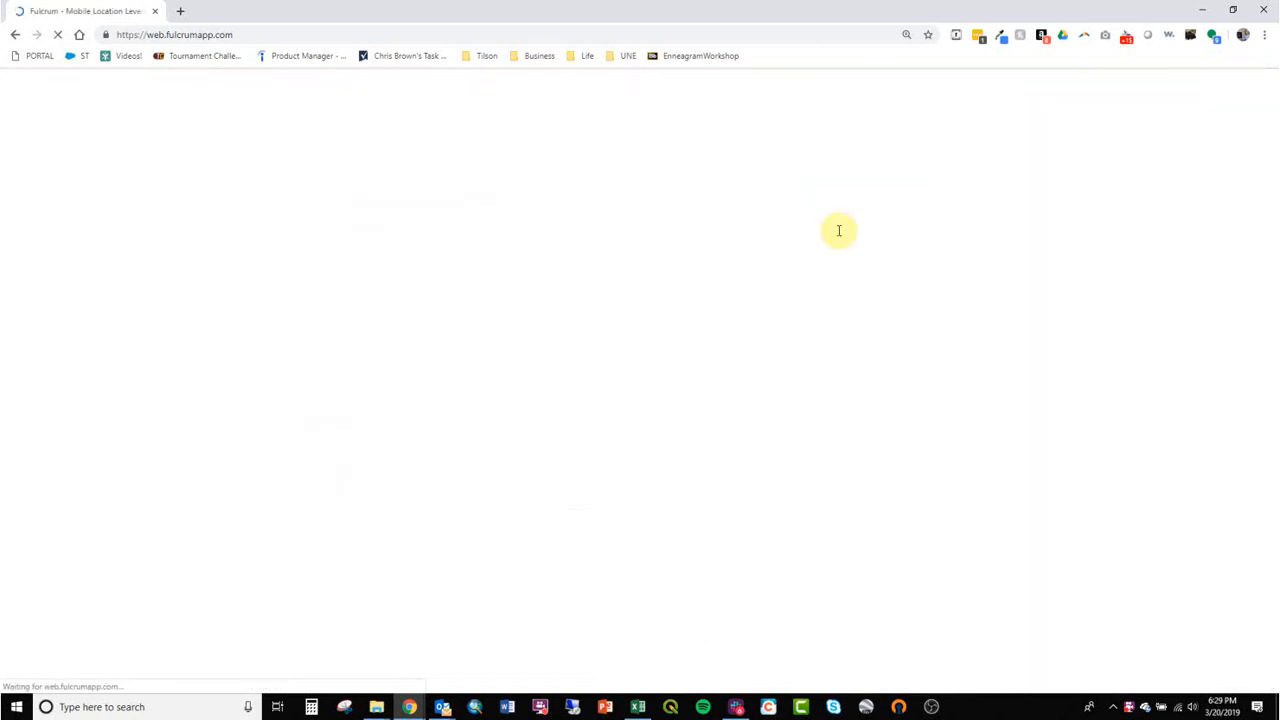
Look through the organization's list of apps and check the options for sorting it.
scroll(473, 340, "down", 3)
scroll(475, 343, "down", 6)
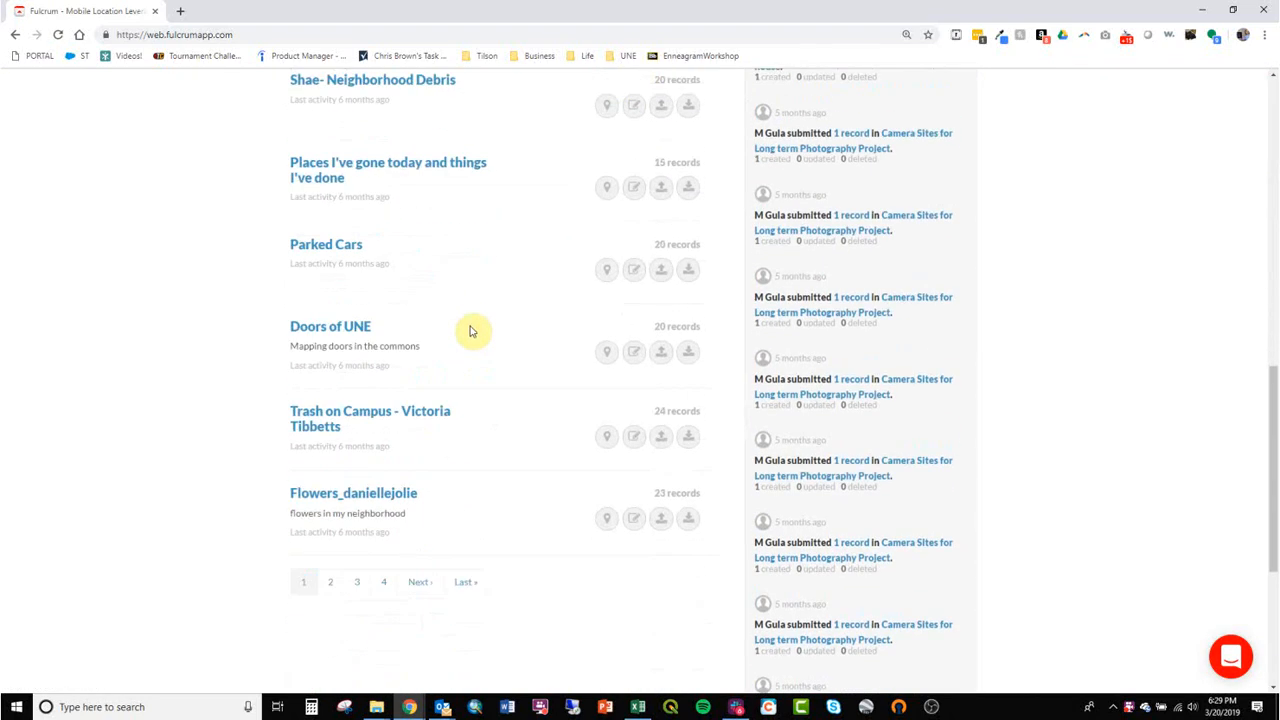
scroll(478, 342, "up", 8)
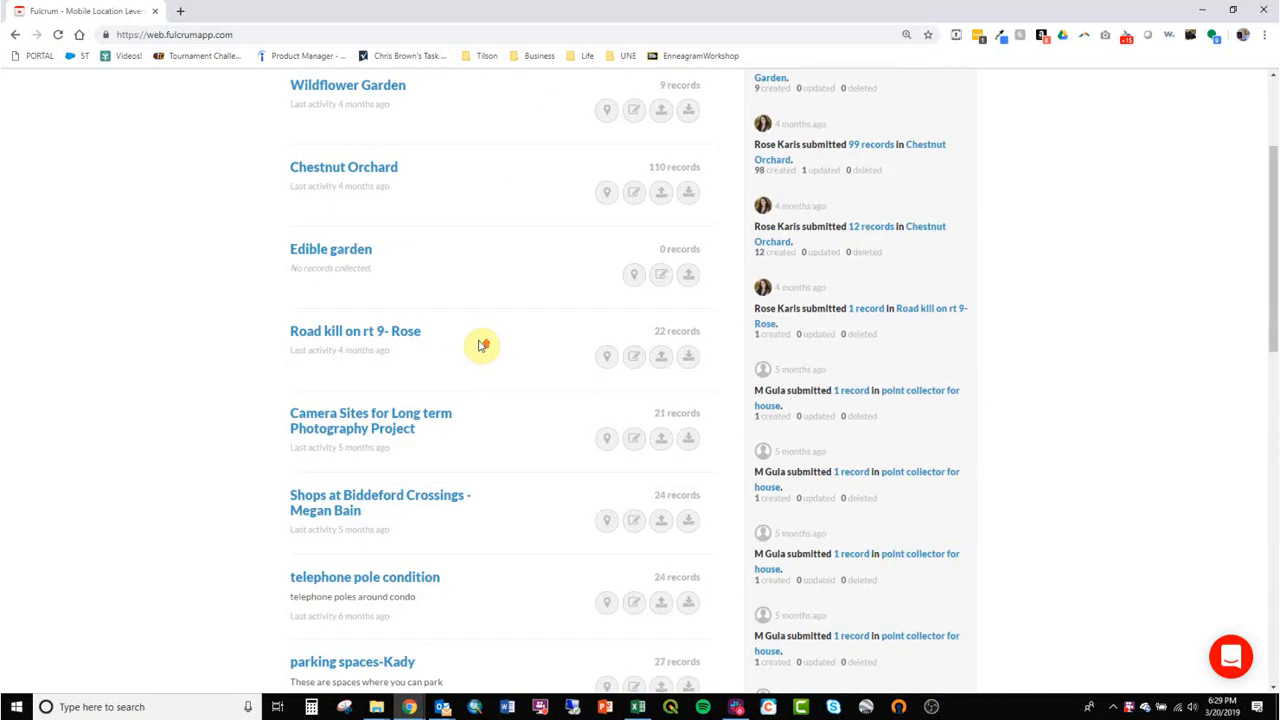
scroll(473, 346, "up", 1)
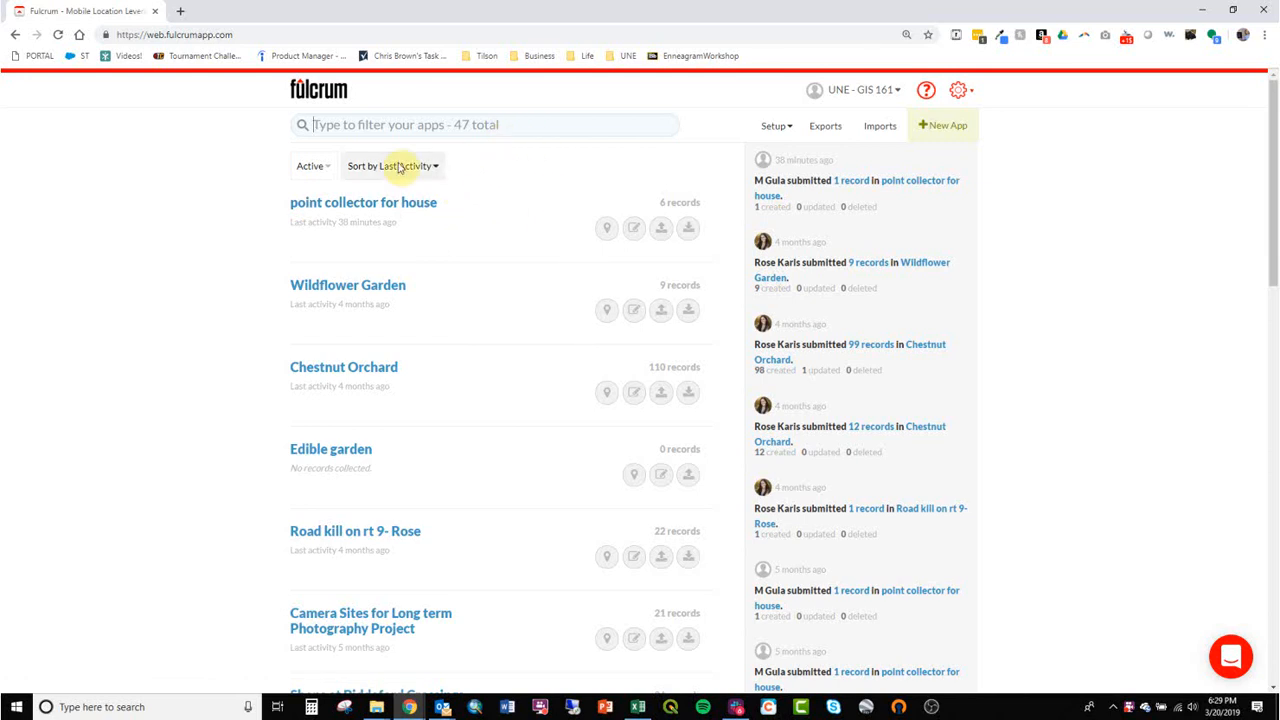
left_click(445, 172)
left_click(390, 168)
scroll(440, 350, "down", 2)
scroll(445, 355, "up", 2)
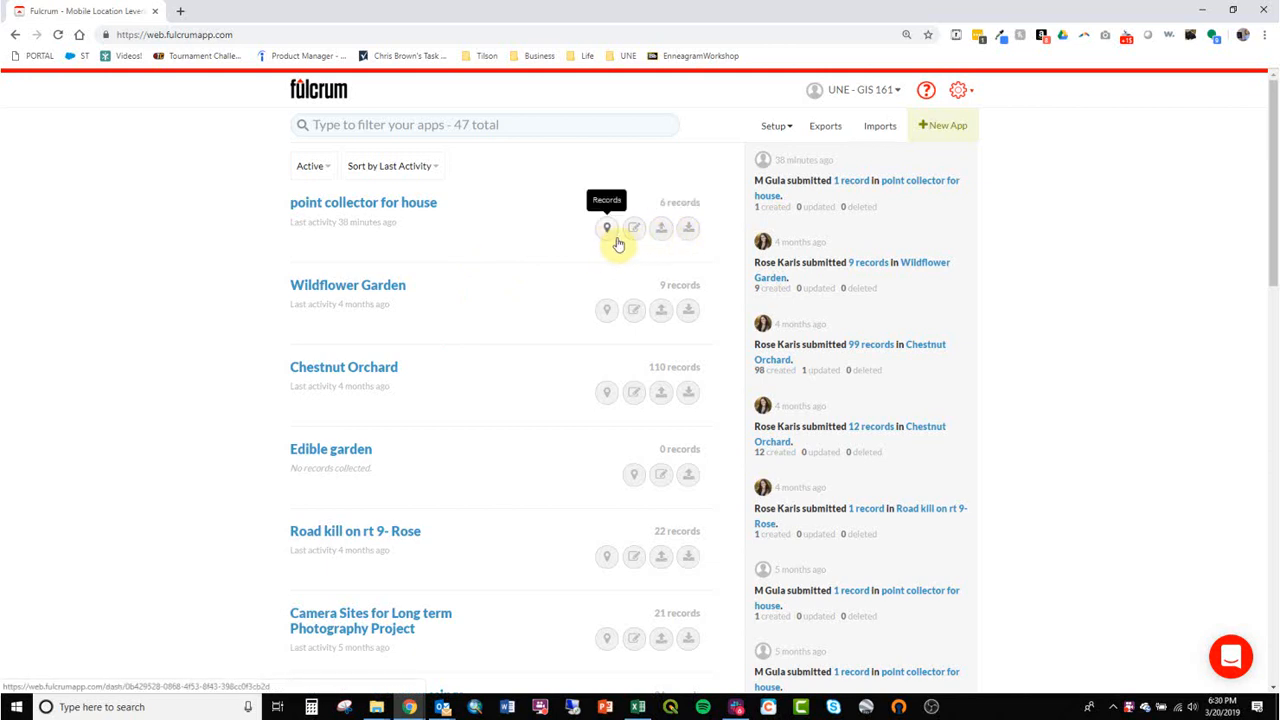
Start a new app and add a required text field labelled "Name of dorm" to its layout.
left_click(946, 126)
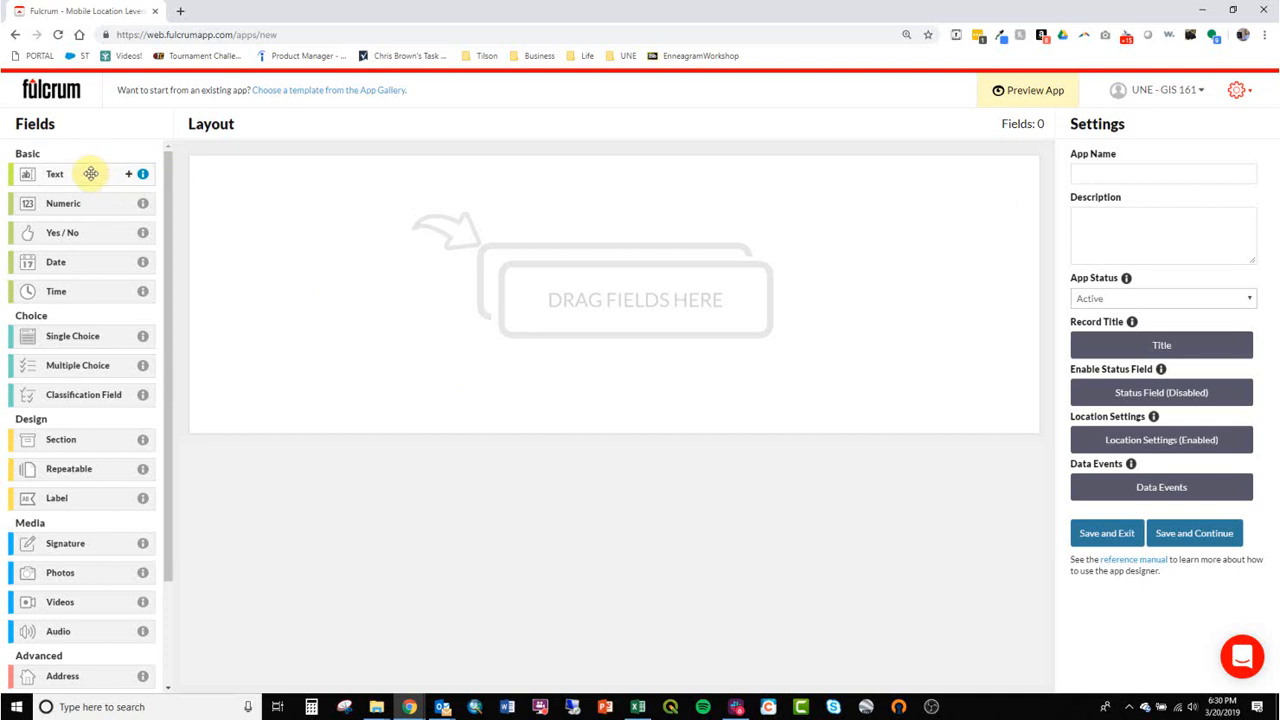
left_click_drag(83, 174, 301, 218)
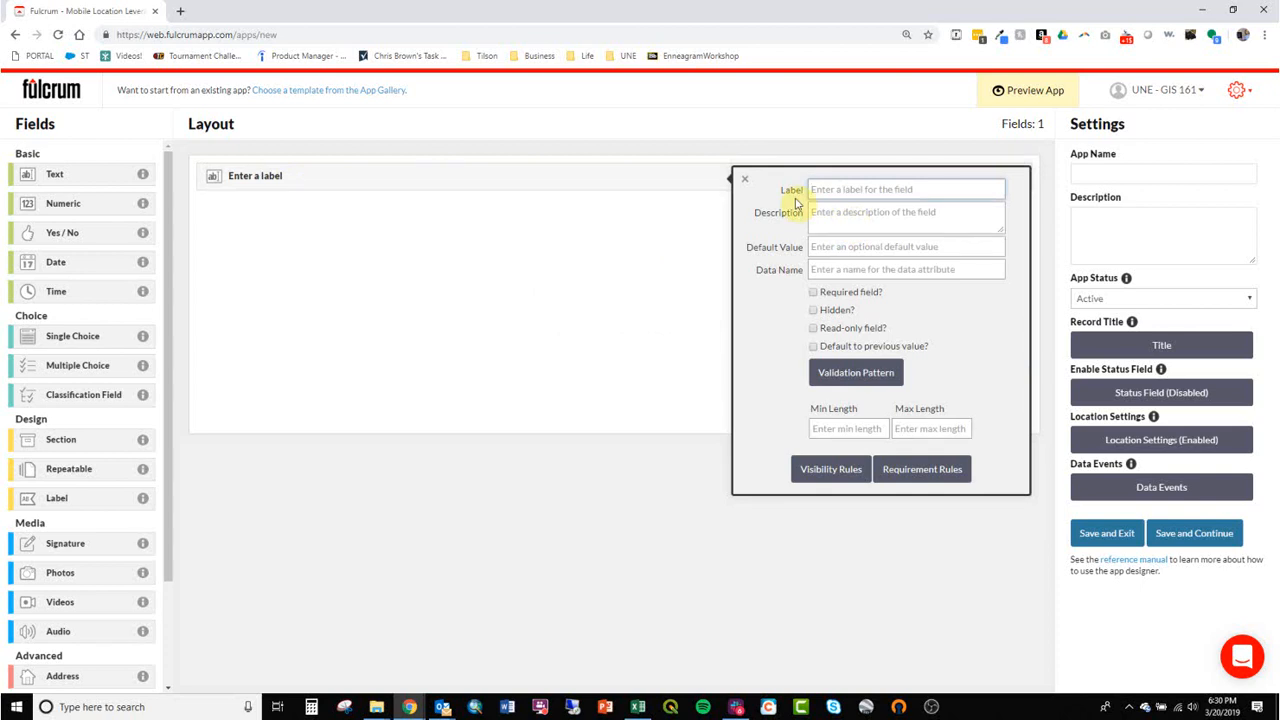
type("Name of")
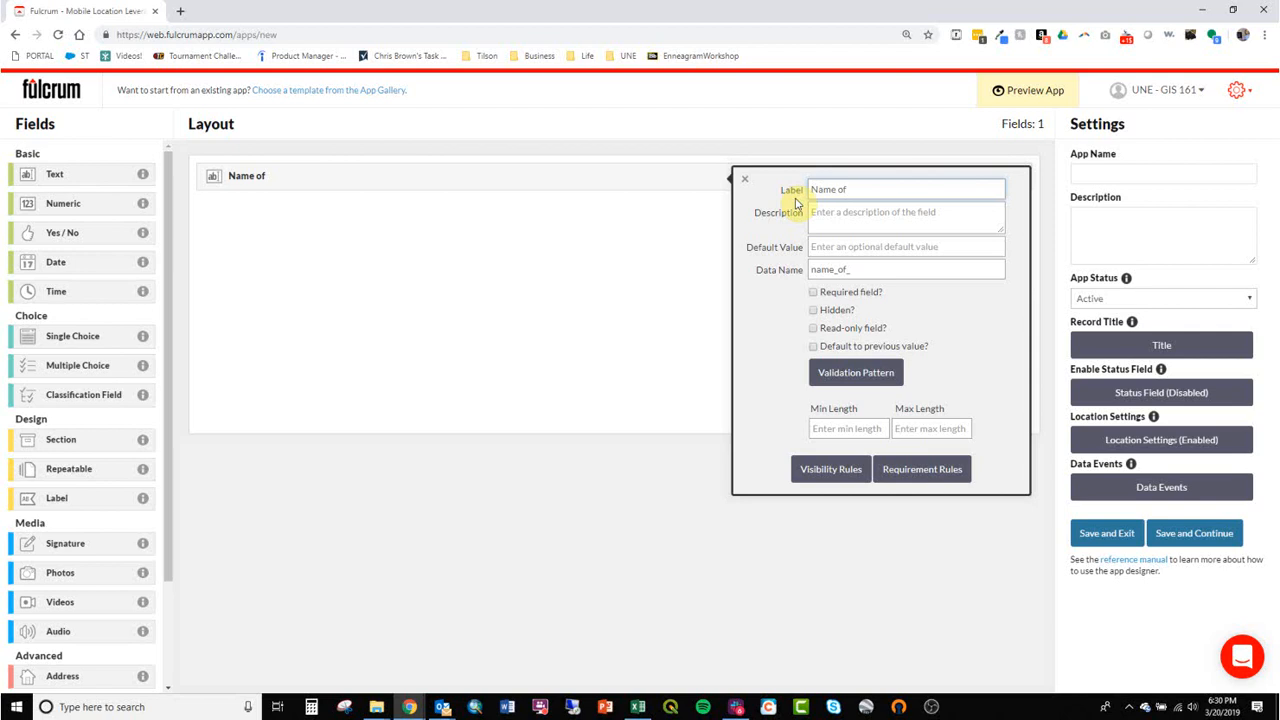
type("dorm")
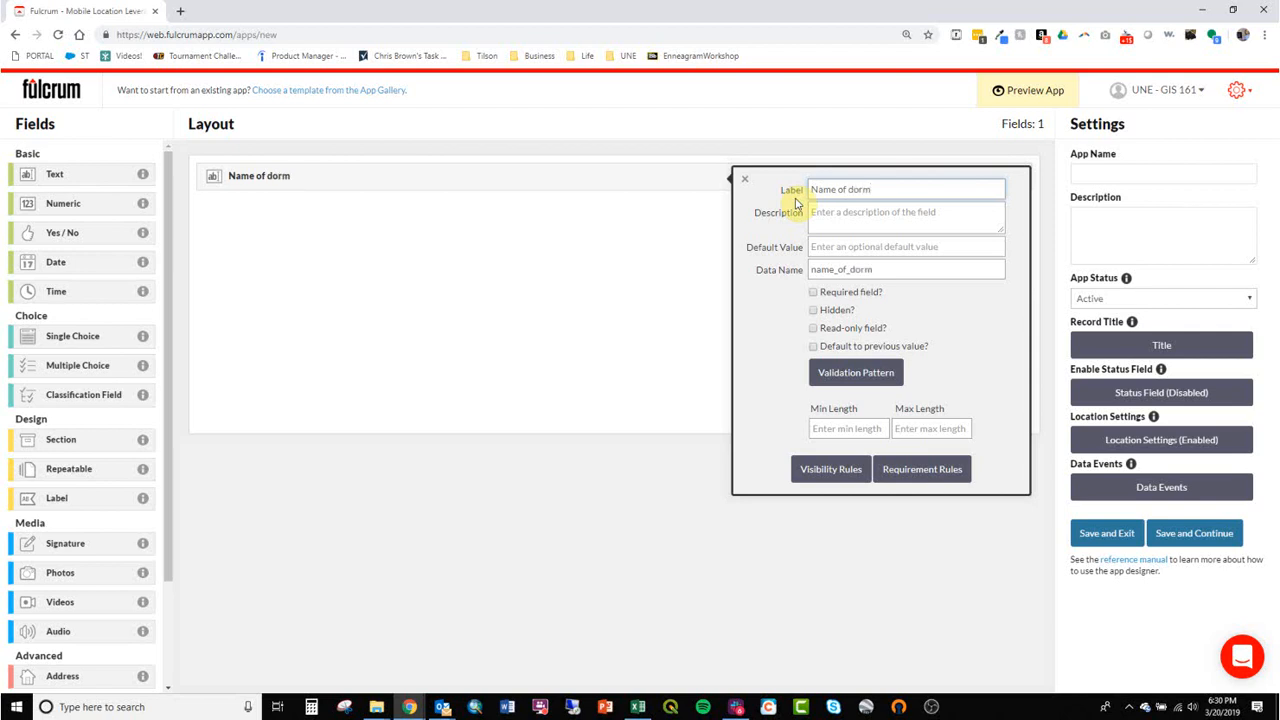
left_click(855, 213)
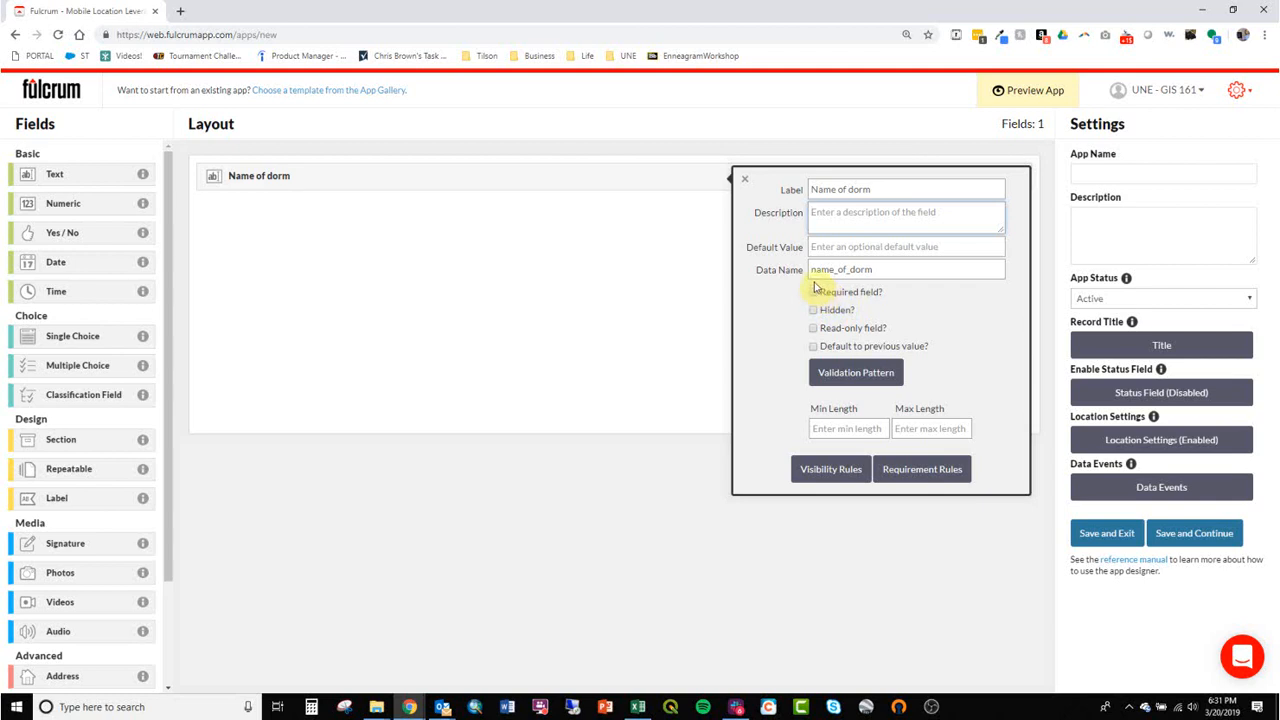
left_click(814, 293)
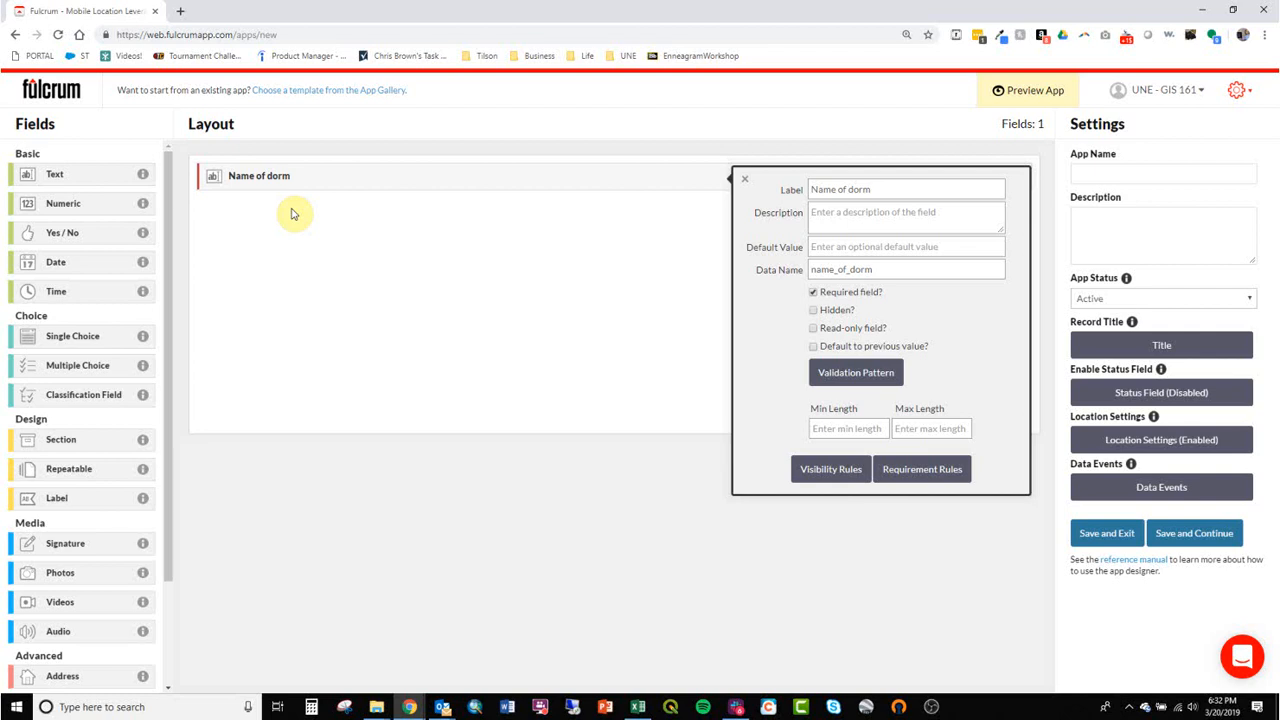
left_click(370, 281)
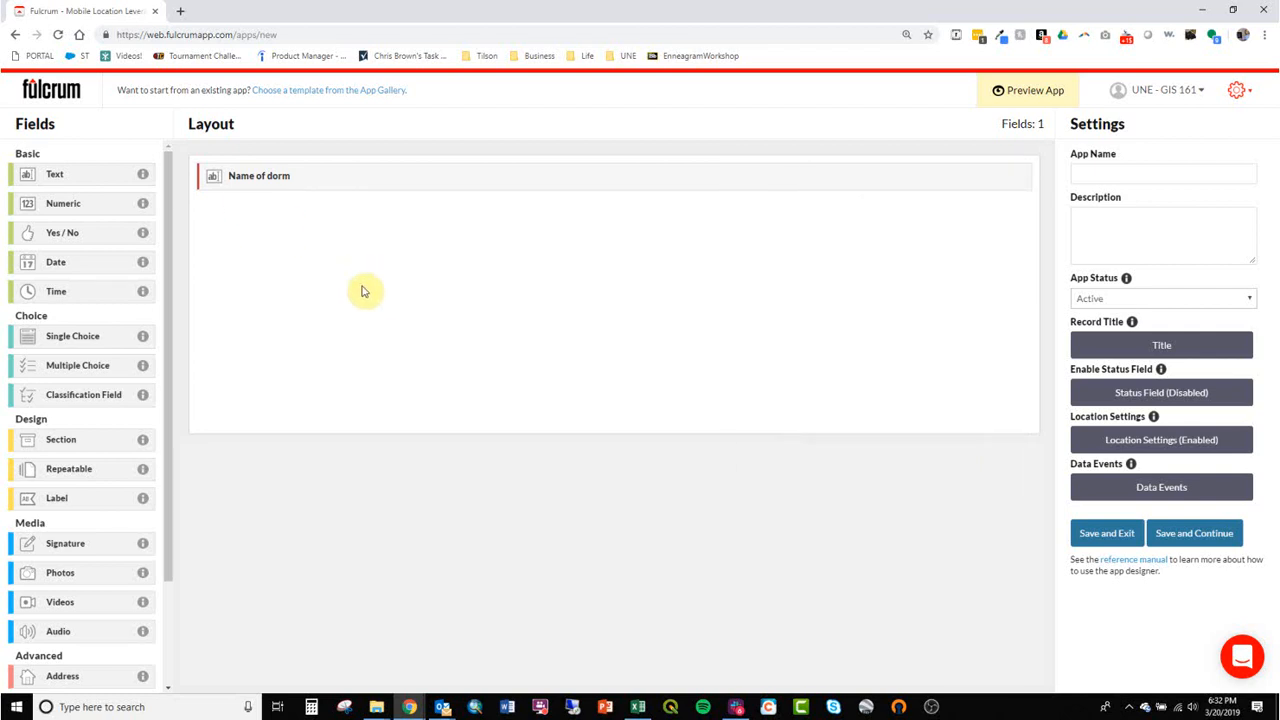
left_click(243, 175)
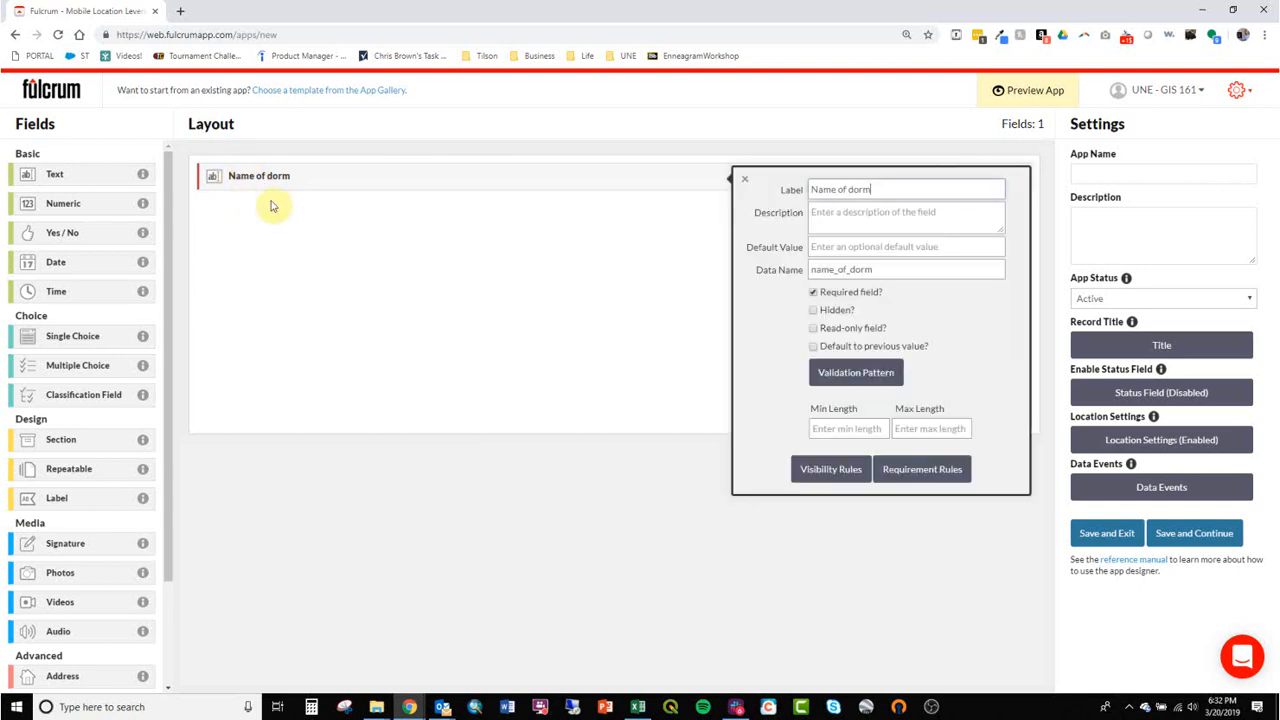
left_click(548, 318)
Add a required numeric field labelled "Number of rooms" below the dorm name, with the format set to Integer.
left_click_drag(94, 177, 286, 251)
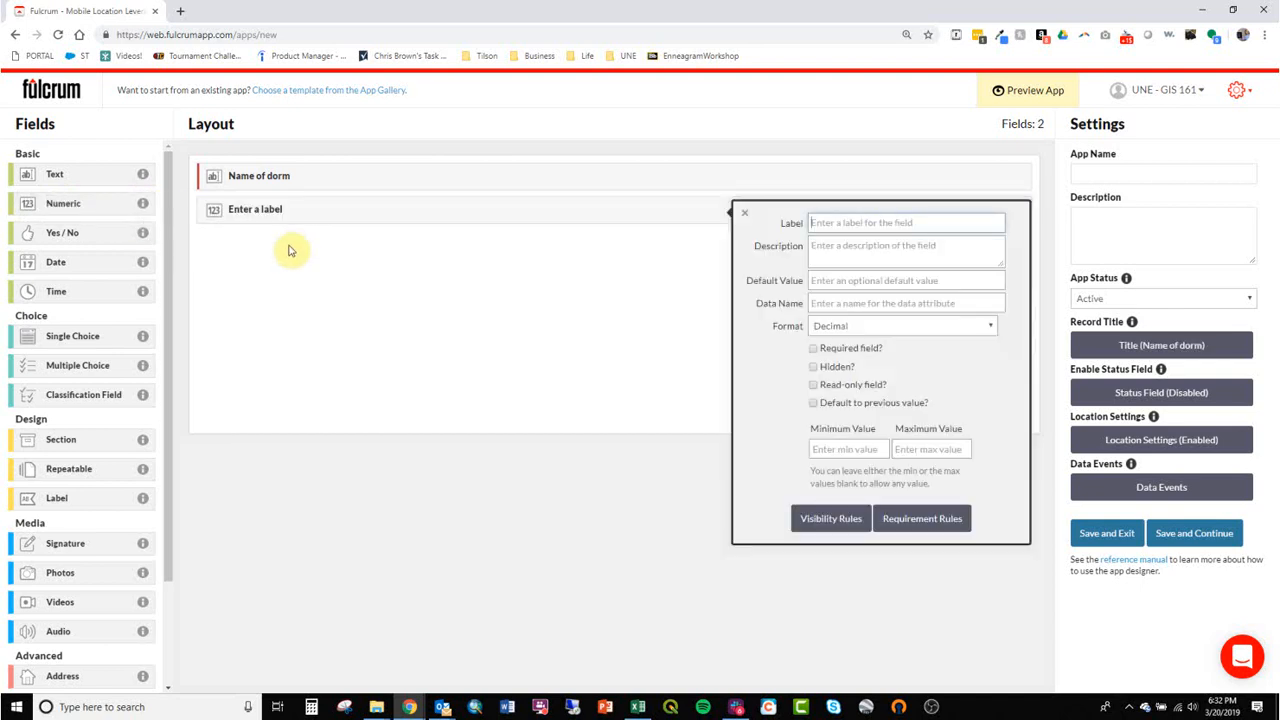
type("Number of rooms")
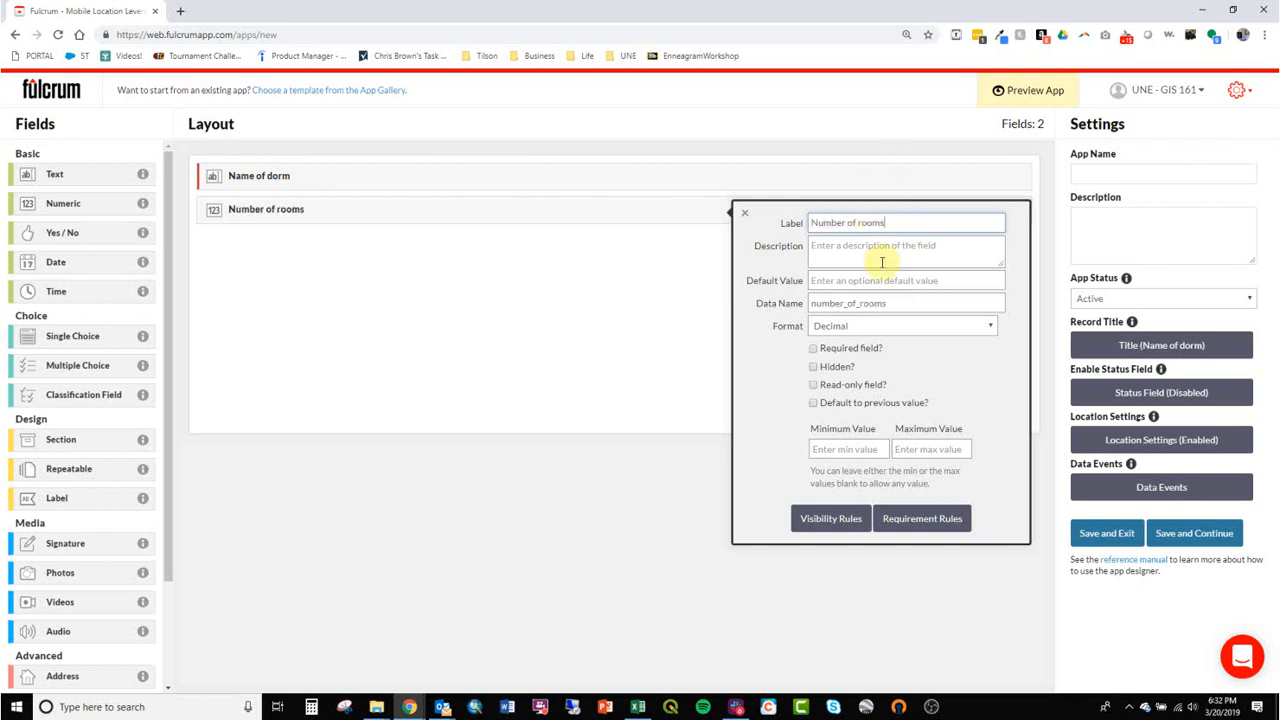
left_click(866, 328)
left_click(866, 334)
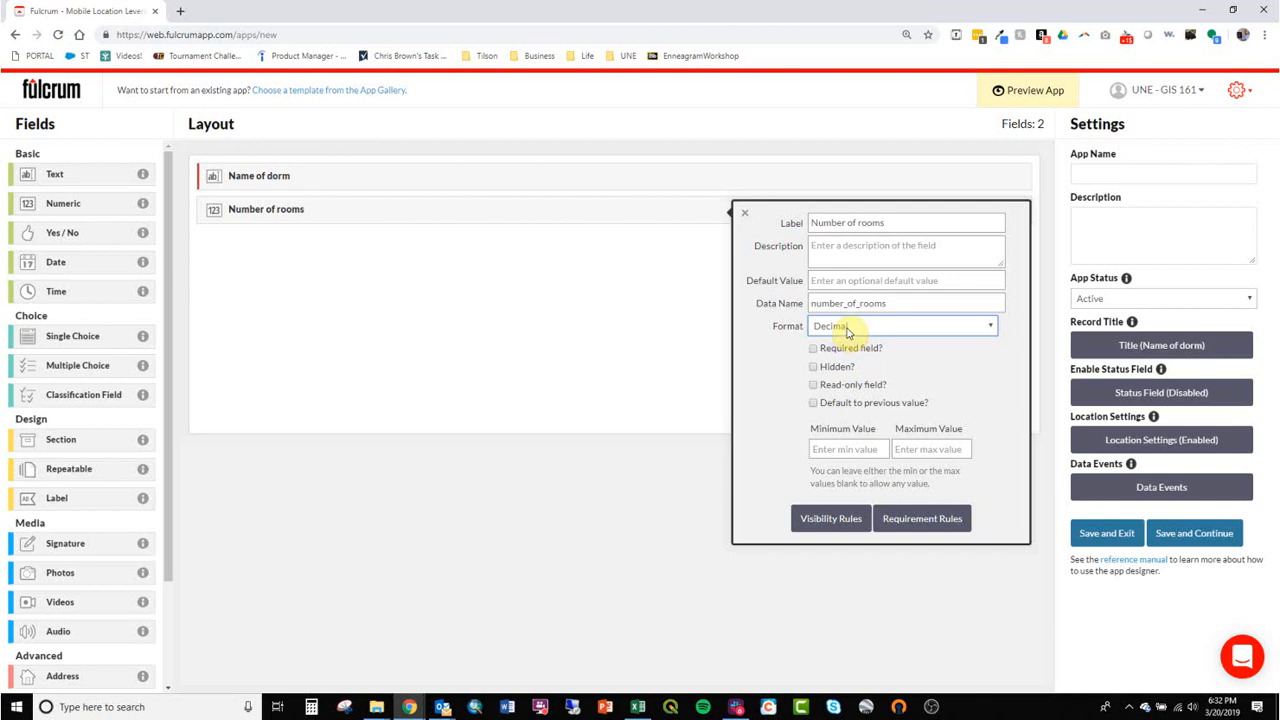
left_click(846, 333)
left_click(860, 350)
left_click(813, 348)
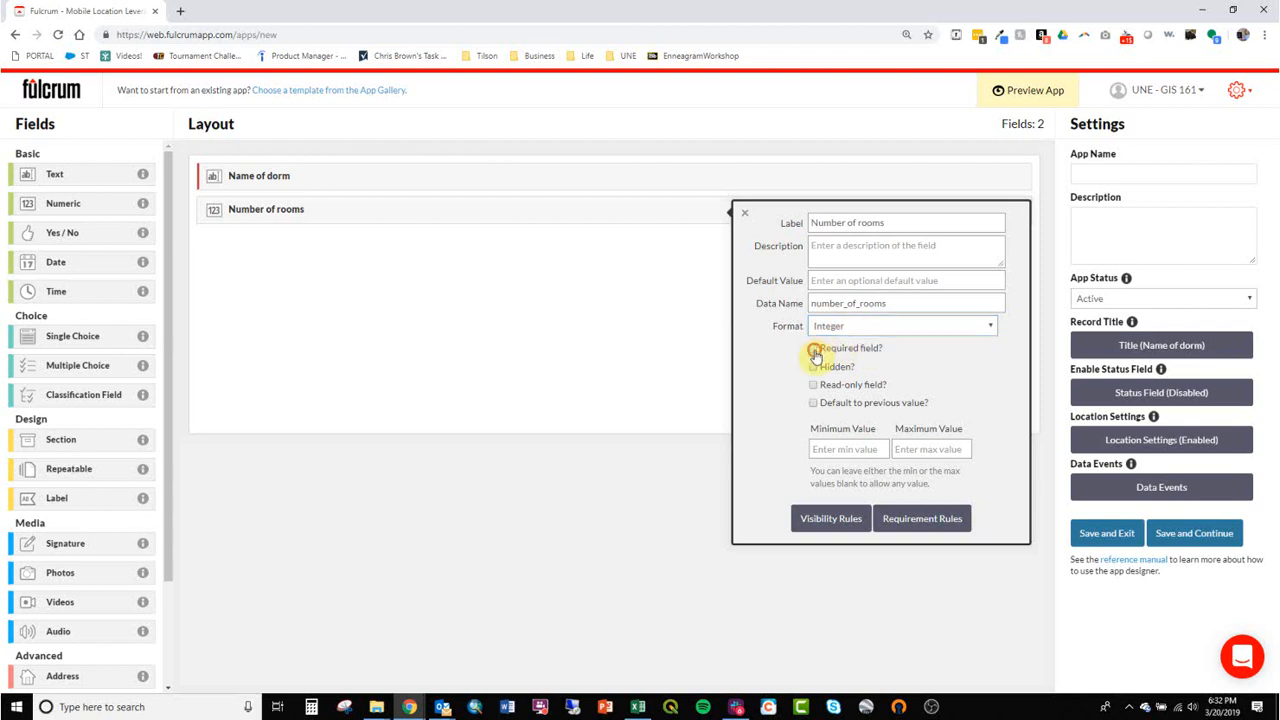
left_click(640, 484)
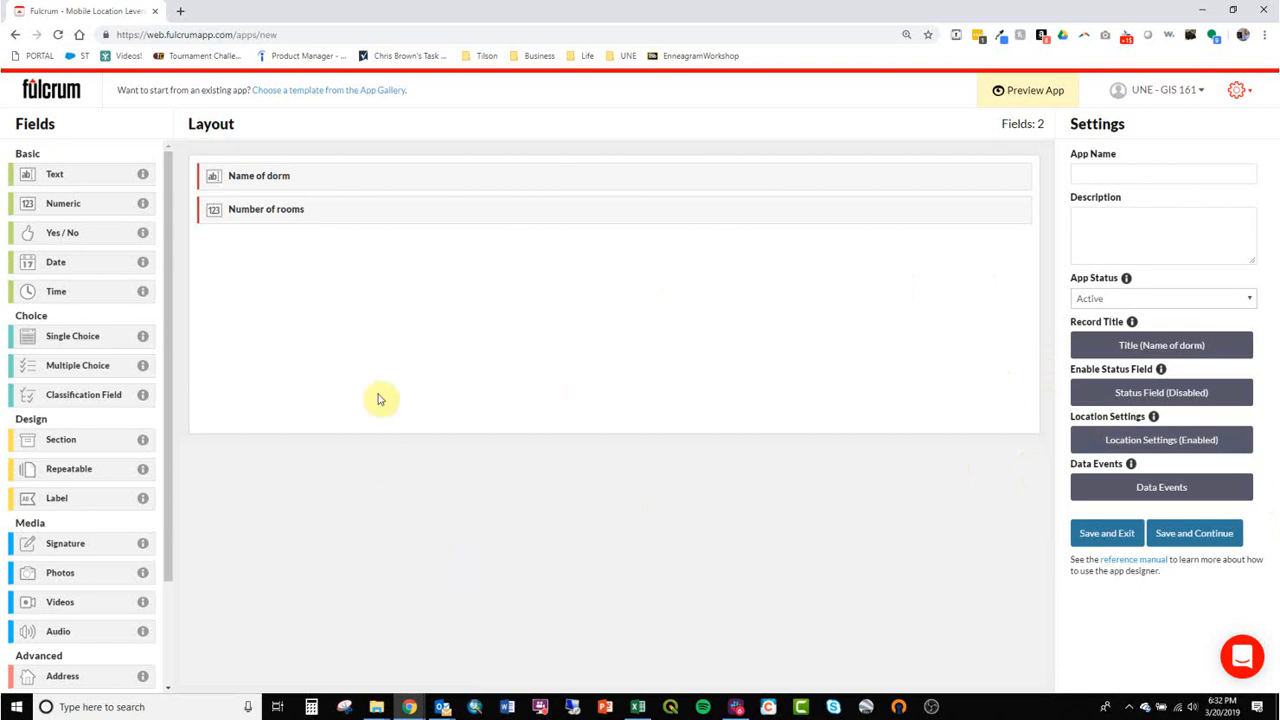
Name the app "Test app for demo in class", describe it as "App to collect dorm info", and save it while staying in the designer.
left_click(1213, 540)
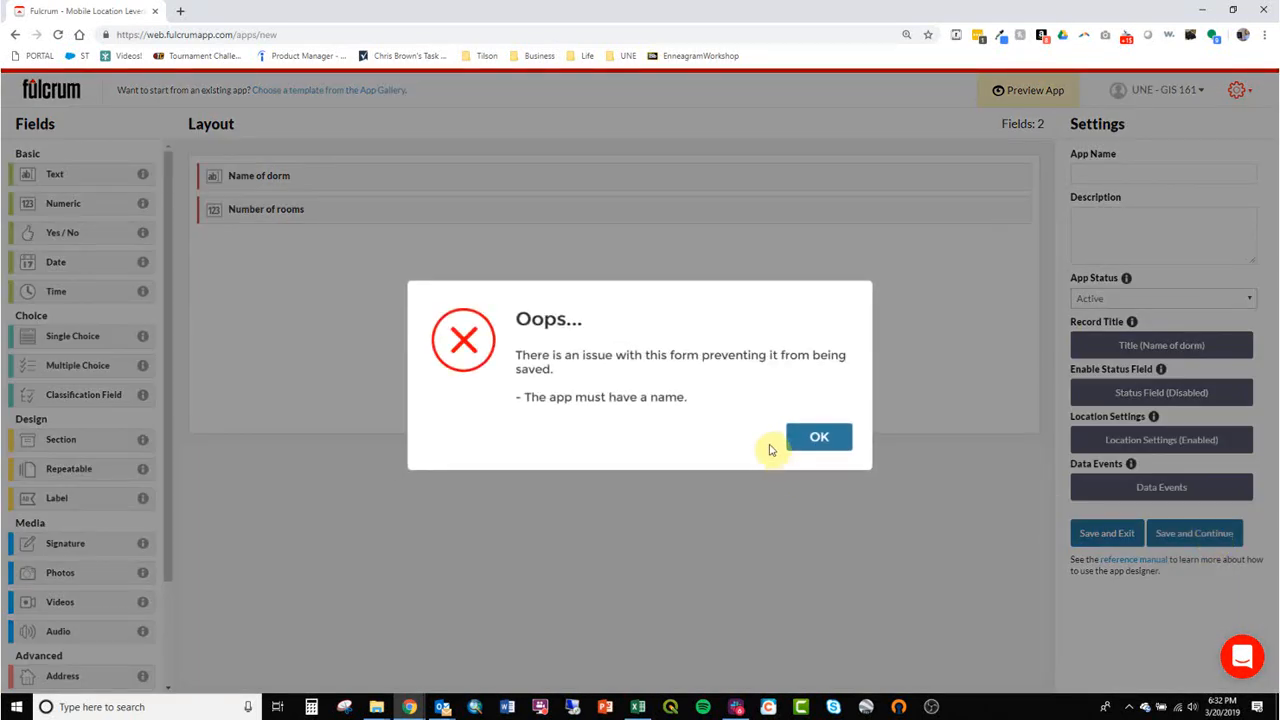
left_click(824, 440)
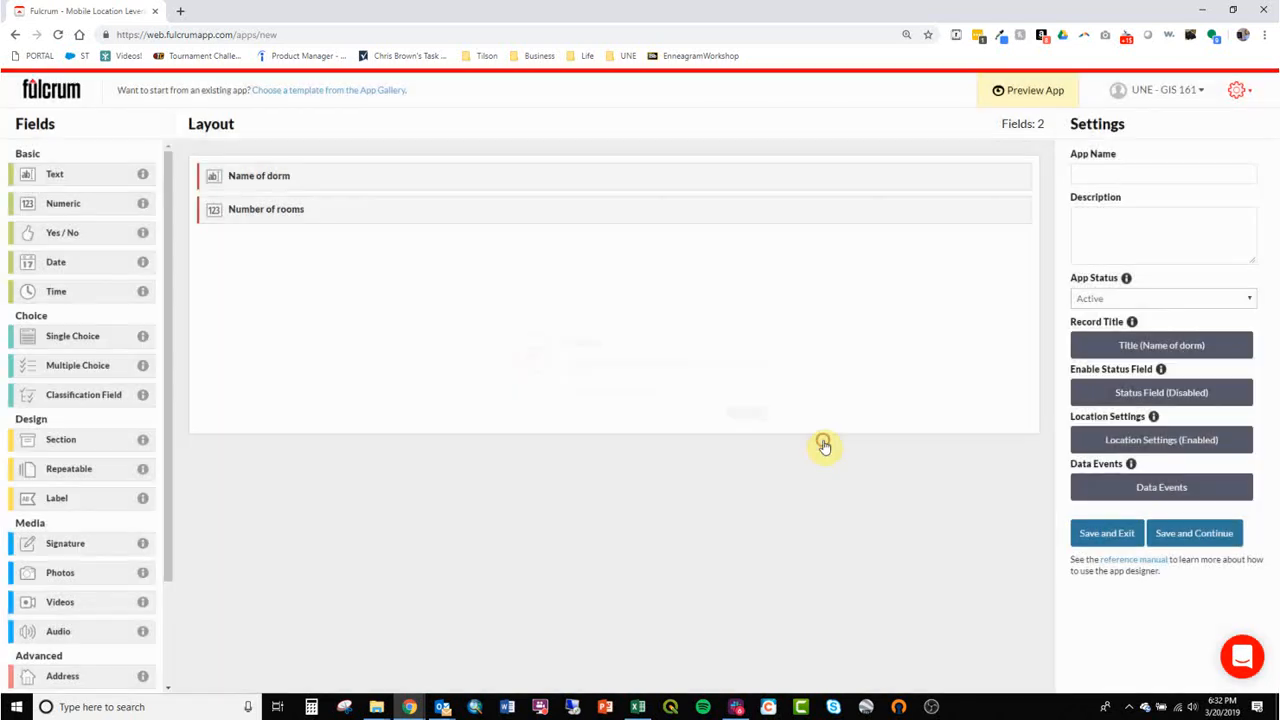
left_click(1110, 178)
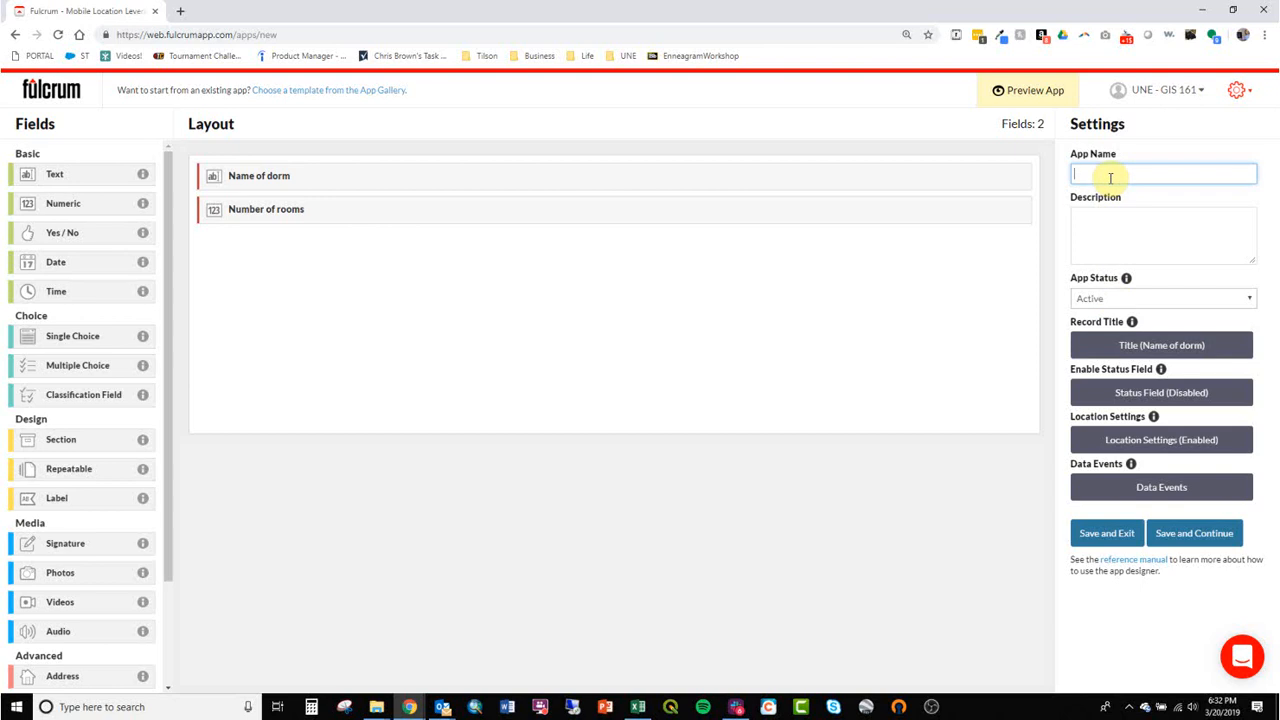
type("Test app for demo in class")
key("Tab")
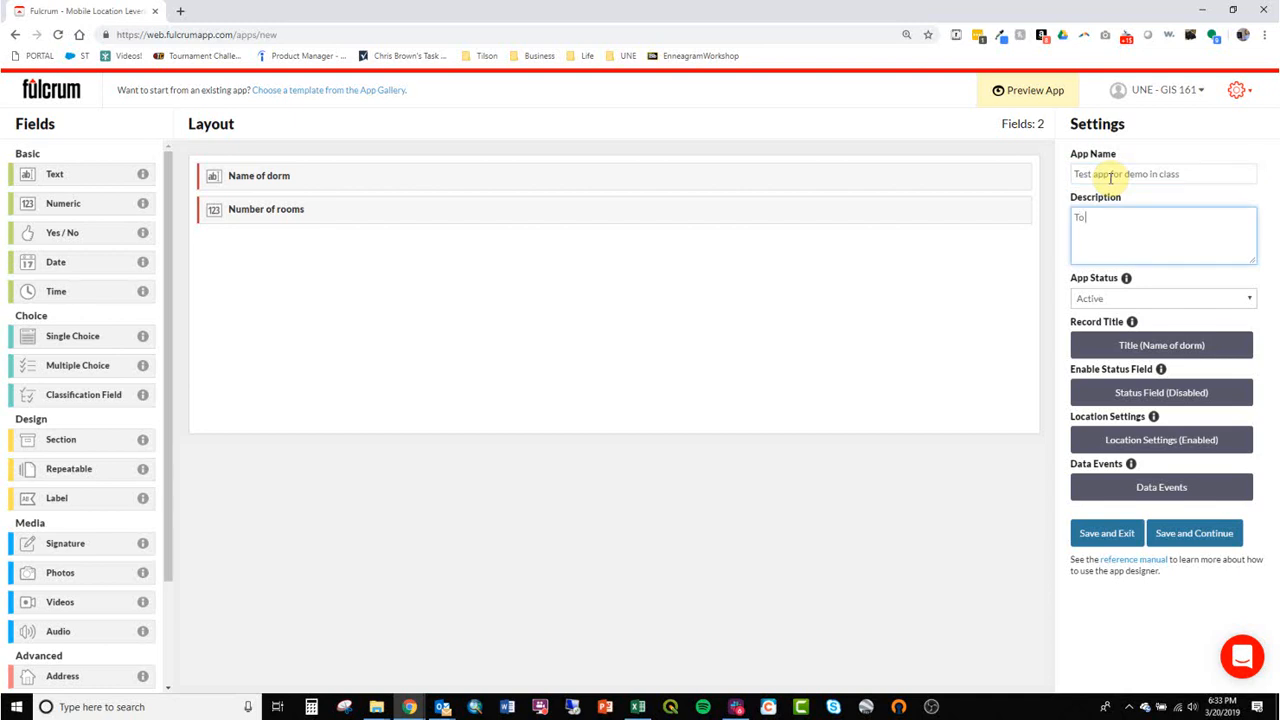
type("App to collect dorms info")
left_click(1182, 527)
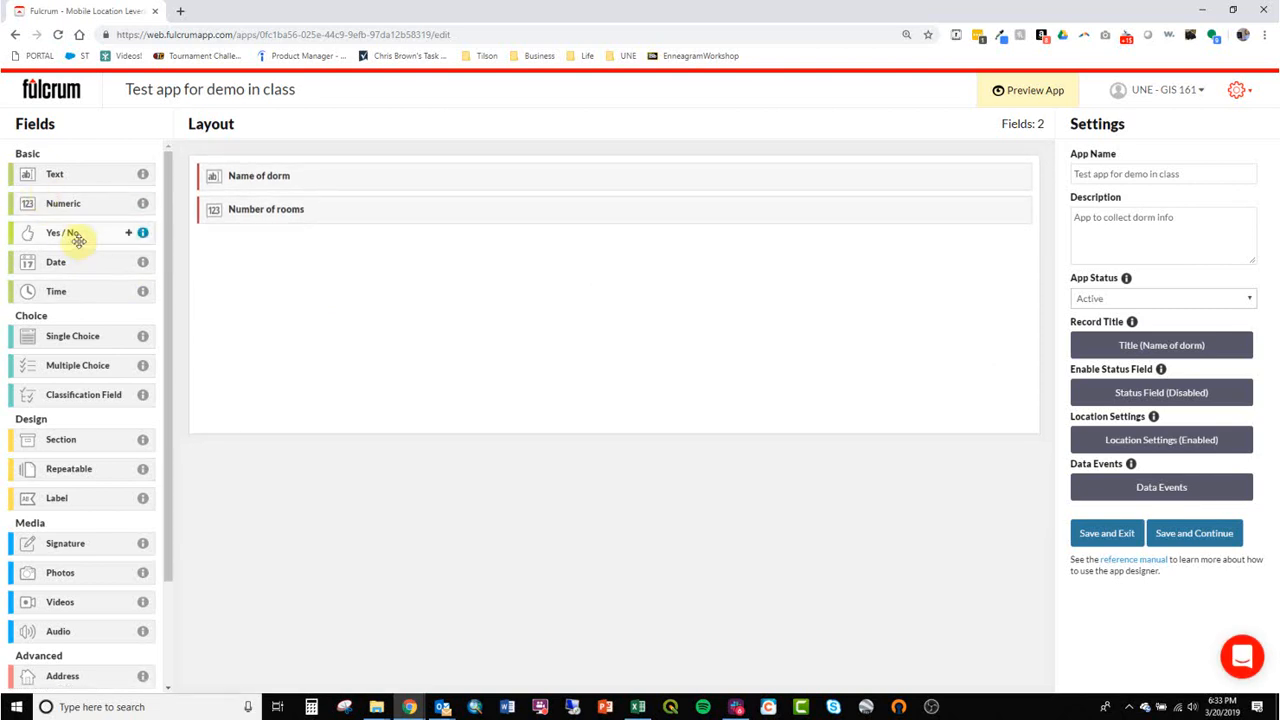
Add a required Yes/No field labelled "Does this dorm have edible flowers" with No as the default value.
left_click_drag(80, 238, 338, 287)
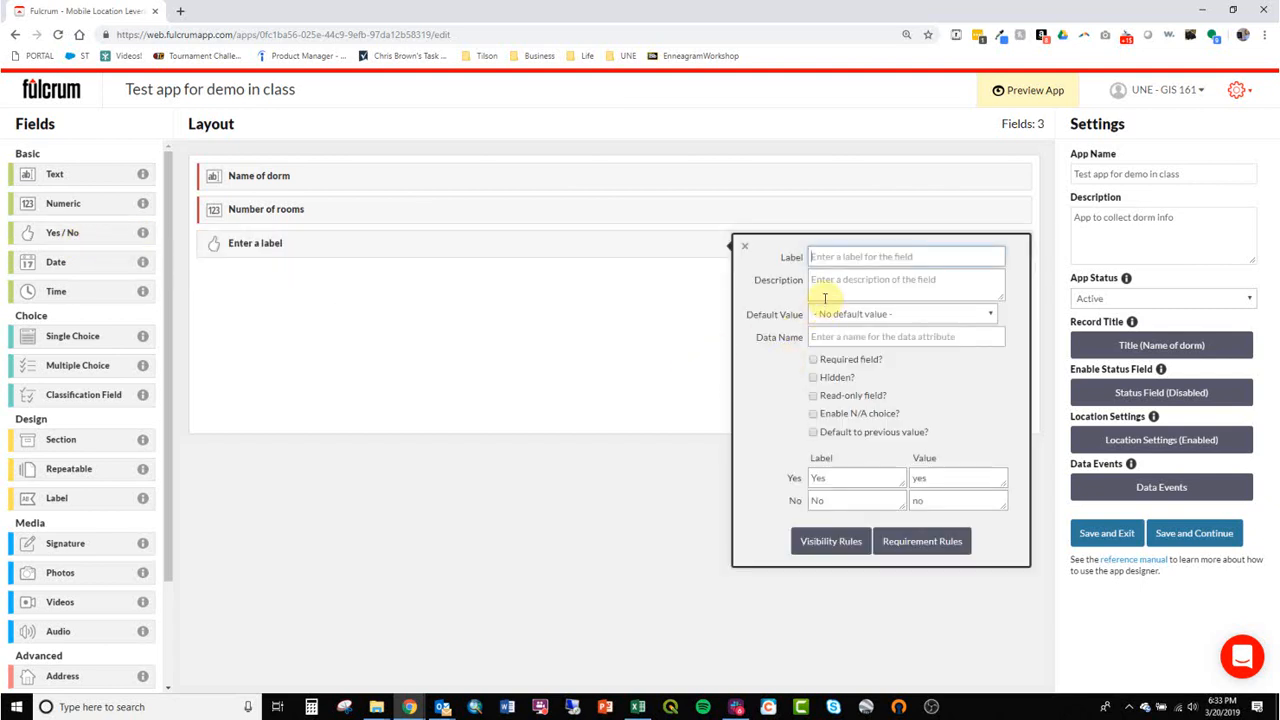
type("Does this")
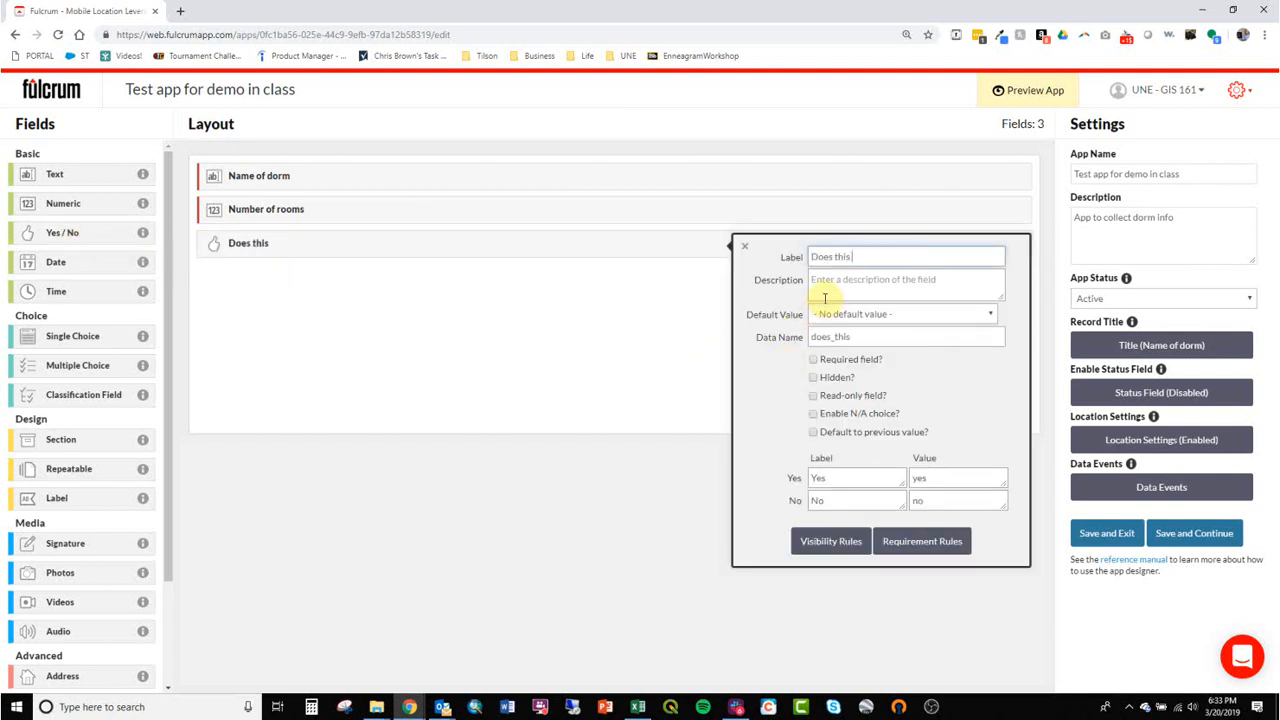
type(" dorm have edible flowers")
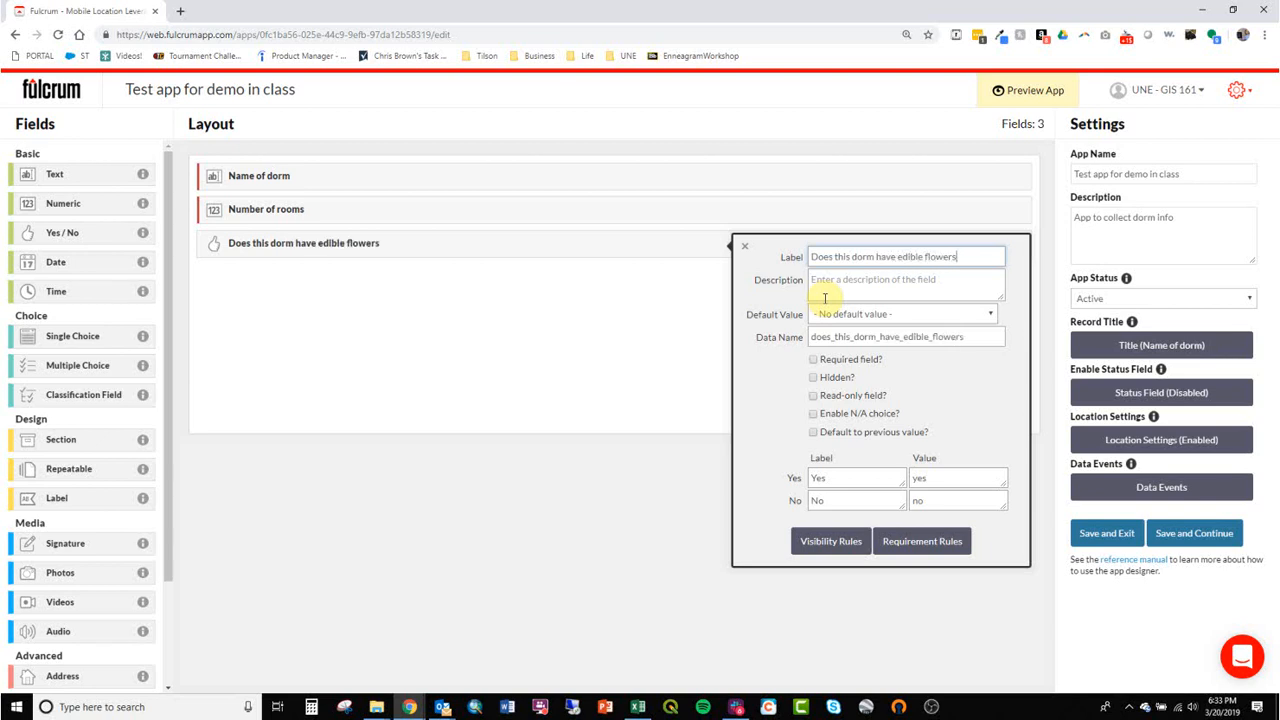
left_click(812, 359)
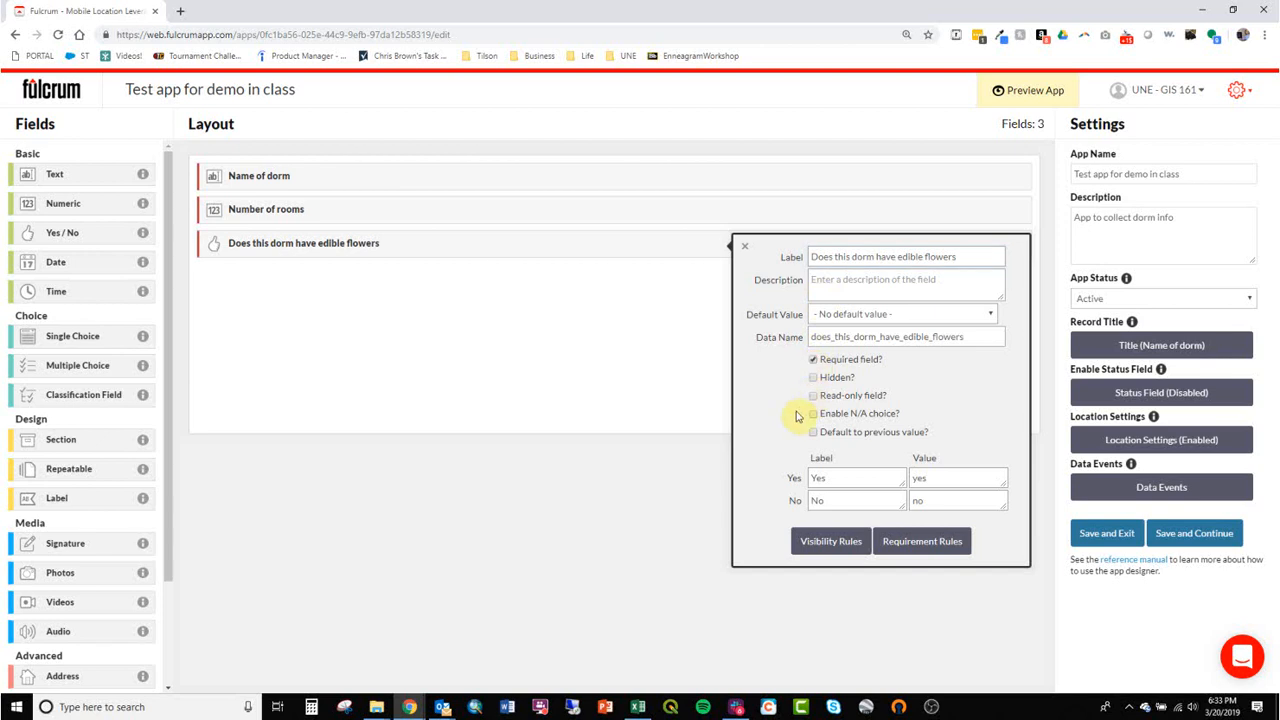
left_click(866, 315)
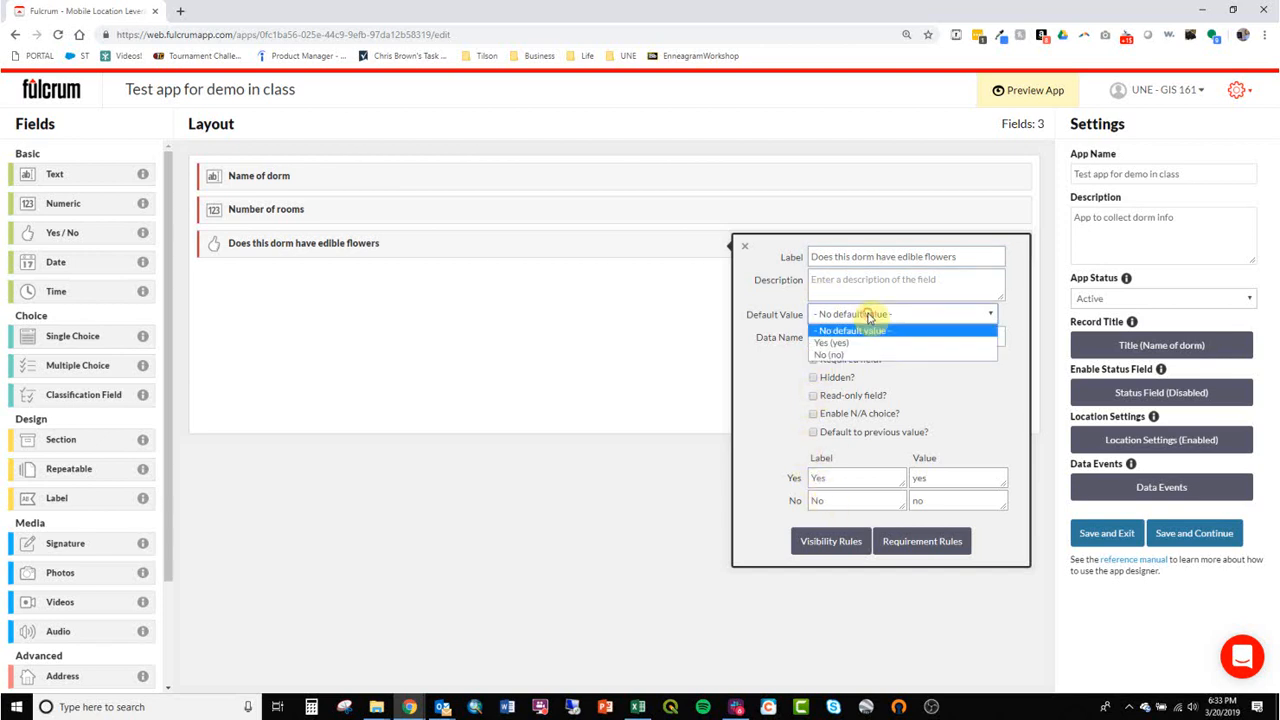
left_click(870, 356)
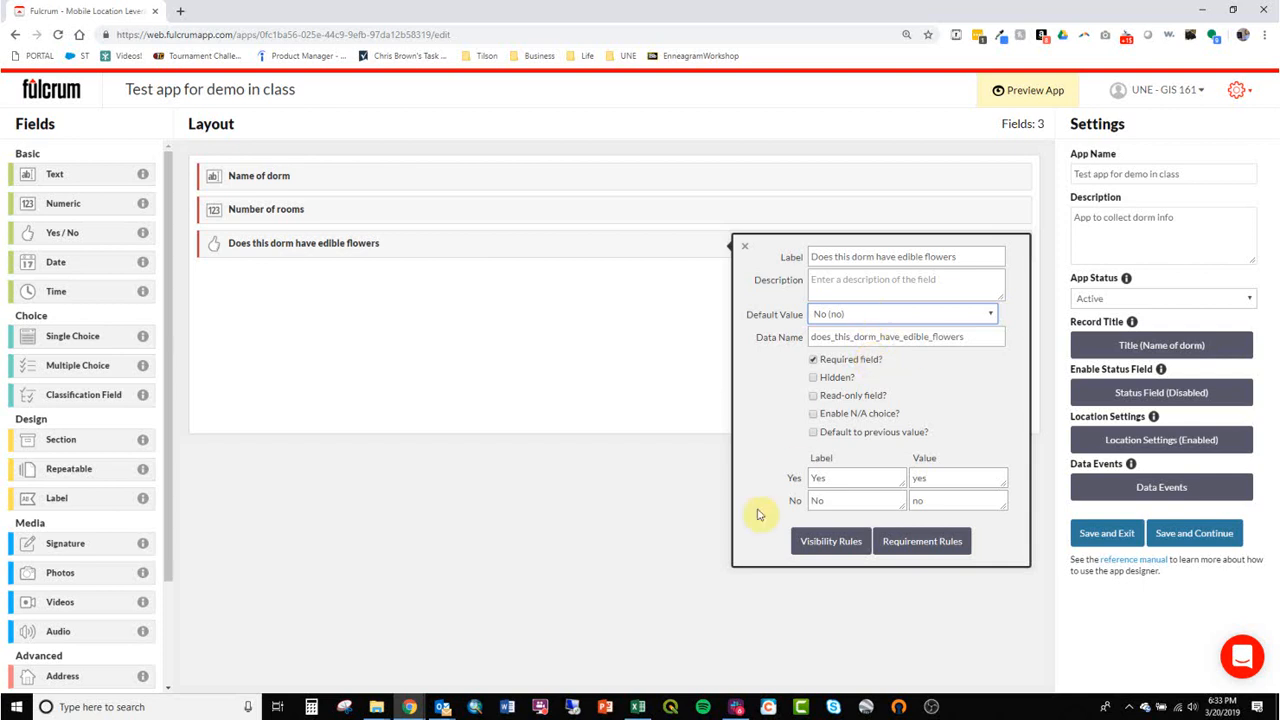
left_click(664, 518)
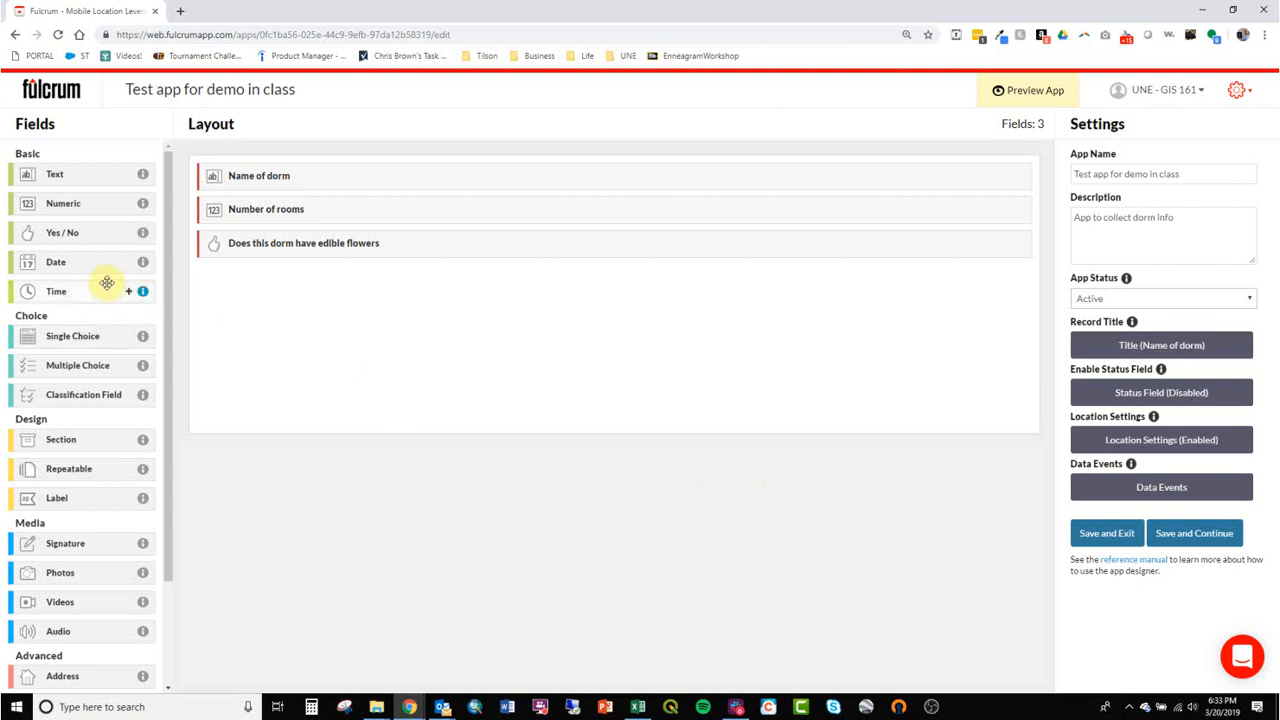
Add a Date field and a Time field below the edible flowers question, keeping their default settings.
left_click_drag(87, 261, 318, 318)
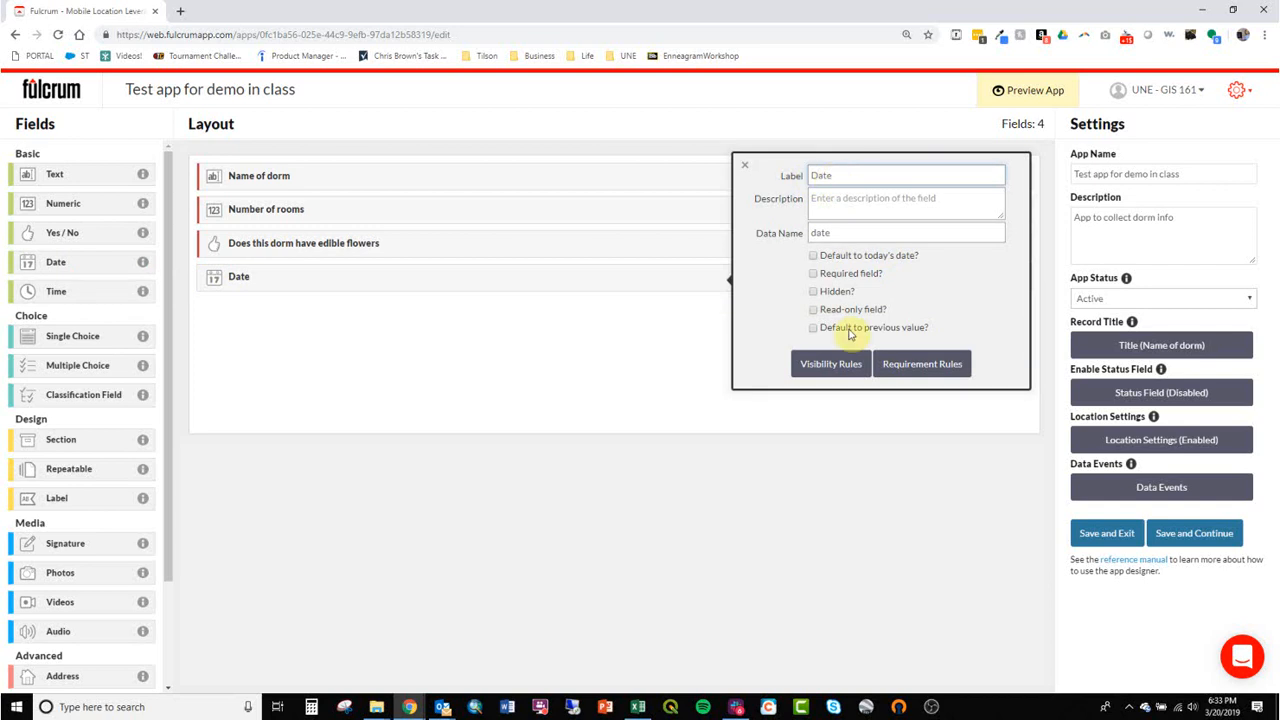
left_click(569, 377)
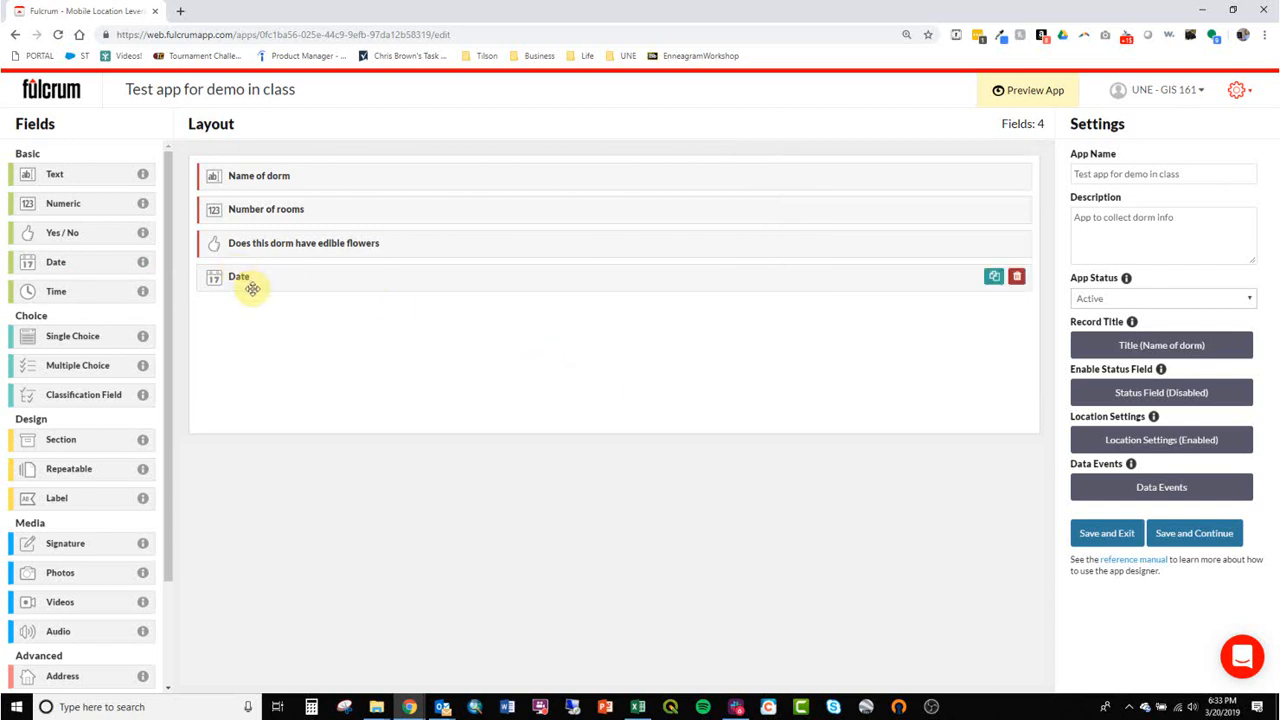
left_click_drag(77, 291, 253, 361)
left_click(560, 440)
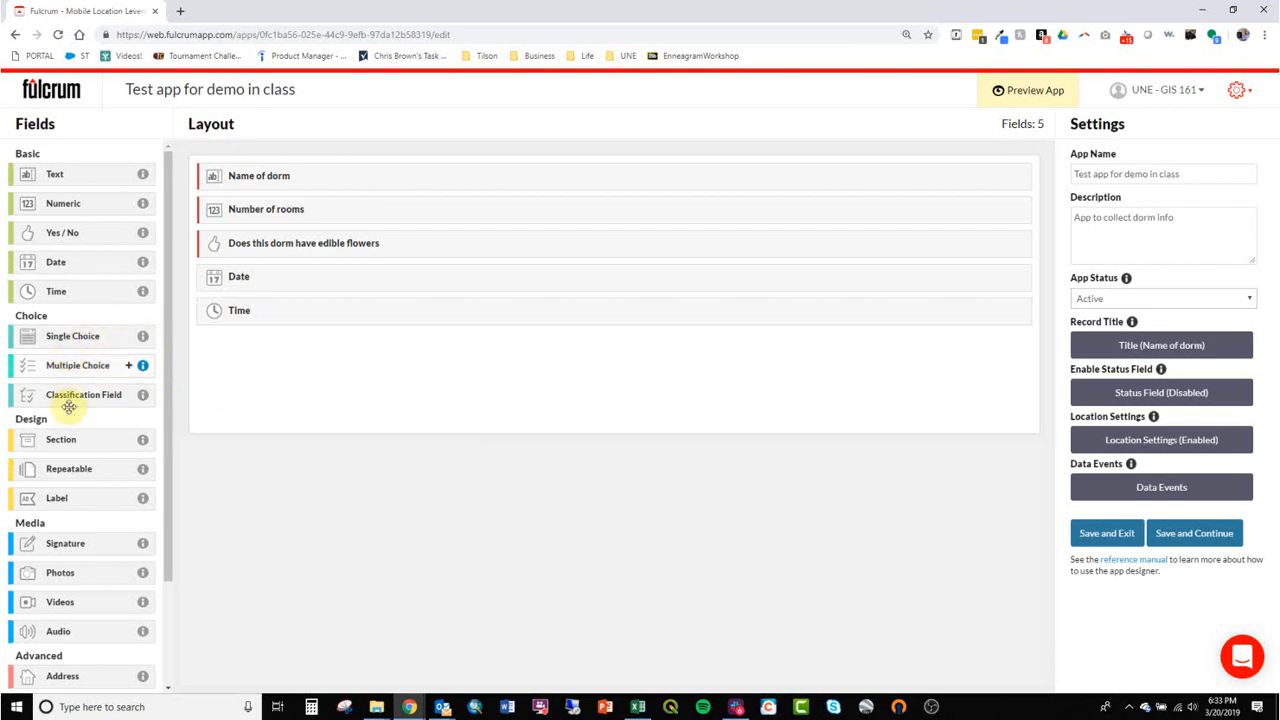
Add a single choice field labelled "Type of dorm" with the choices Student, Faculty, Animal and Other.
left_click(78, 336)
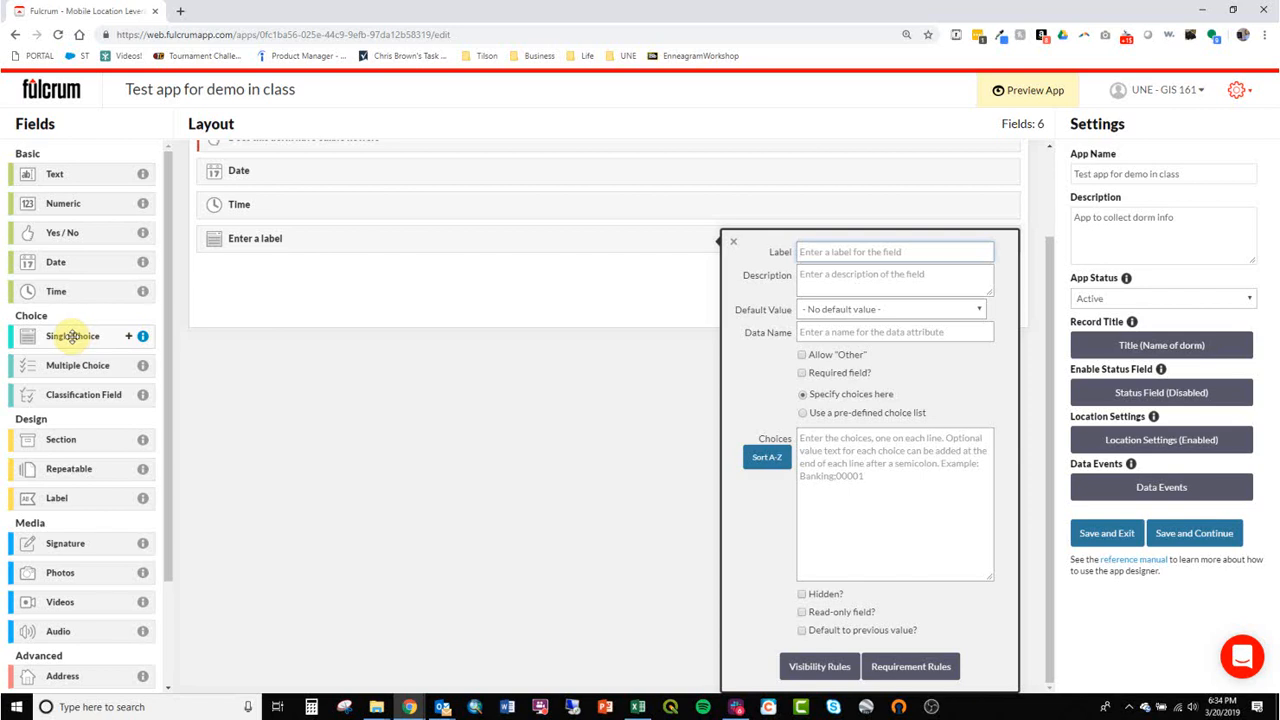
left_click_drag(72, 336, 340, 300)
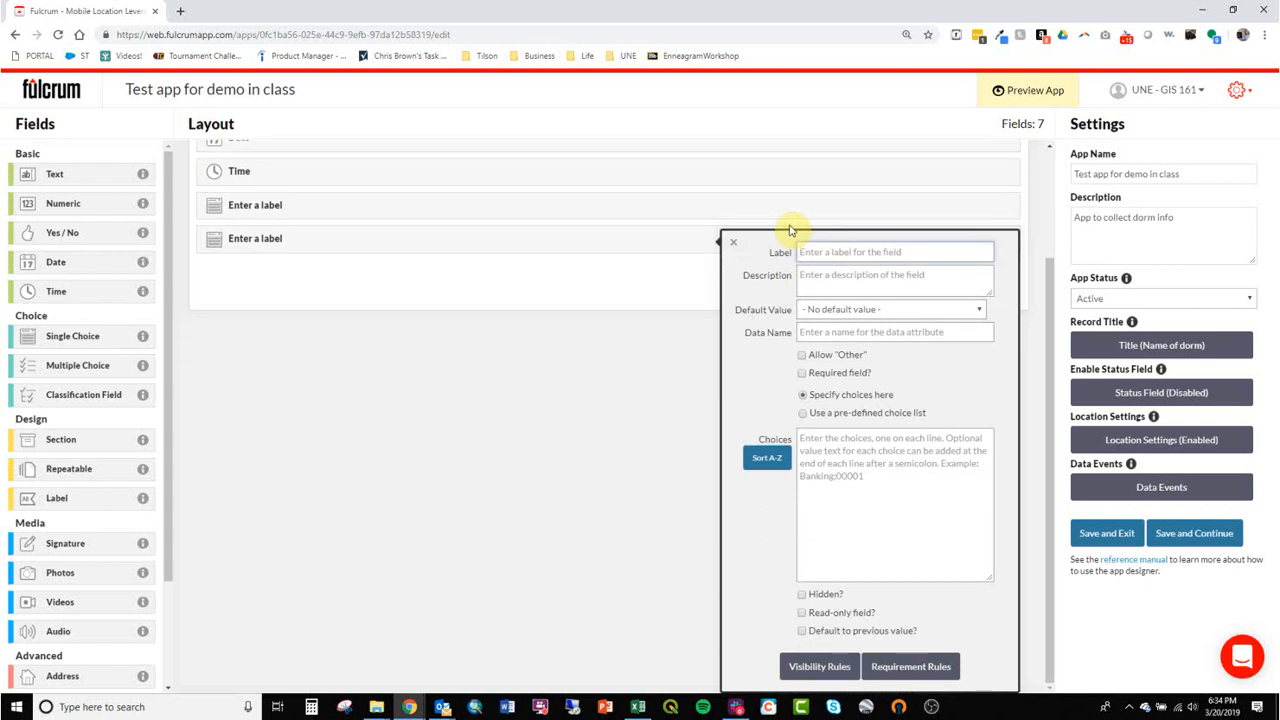
type("Type of dorm")
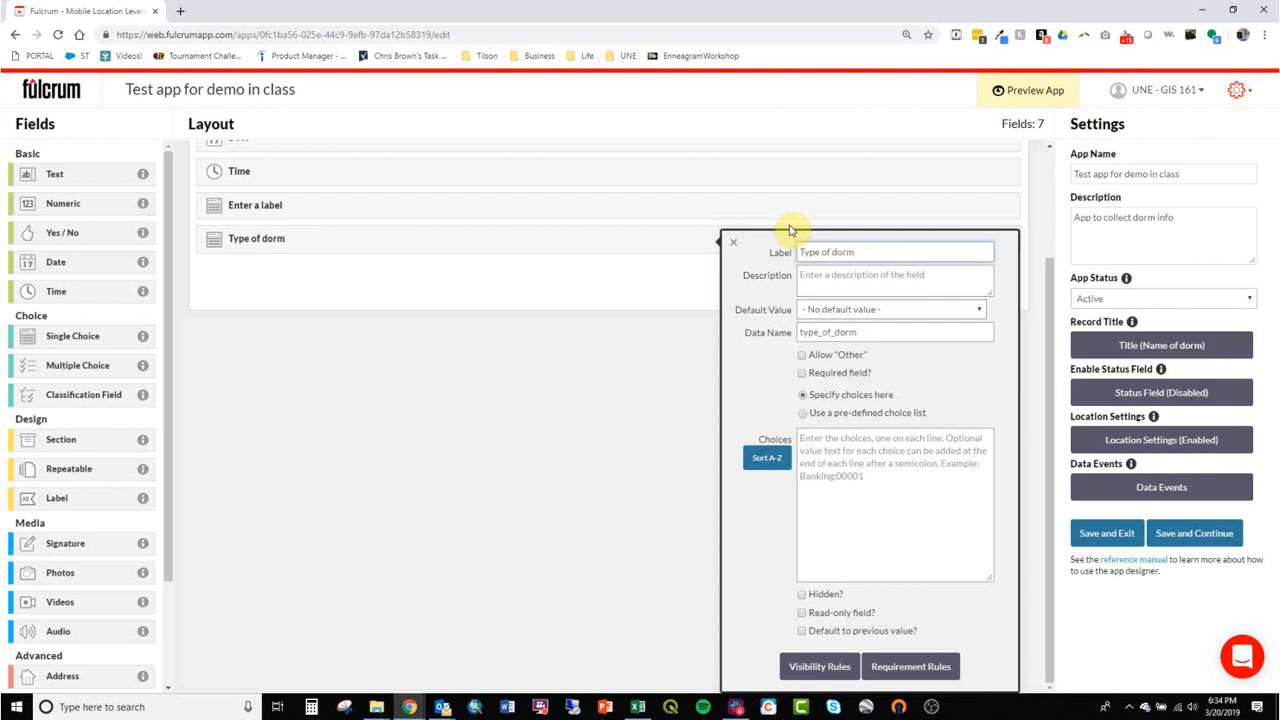
left_click(894, 489)
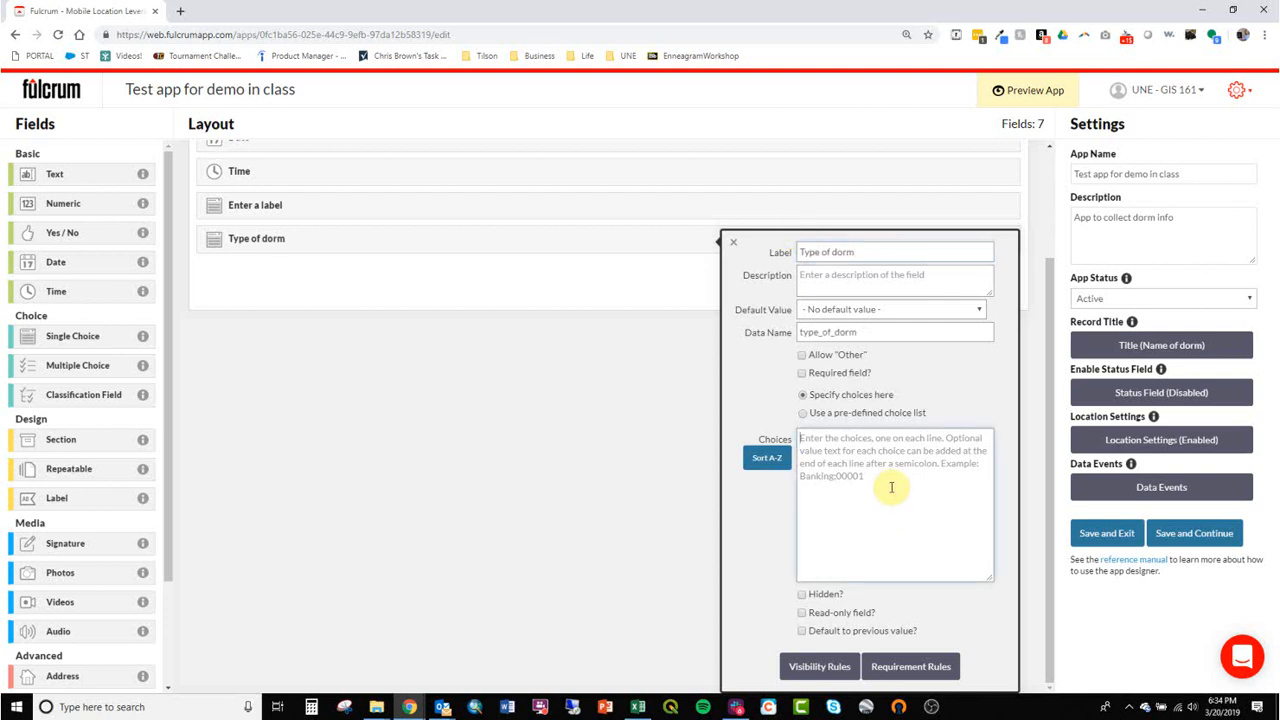
type("Student")
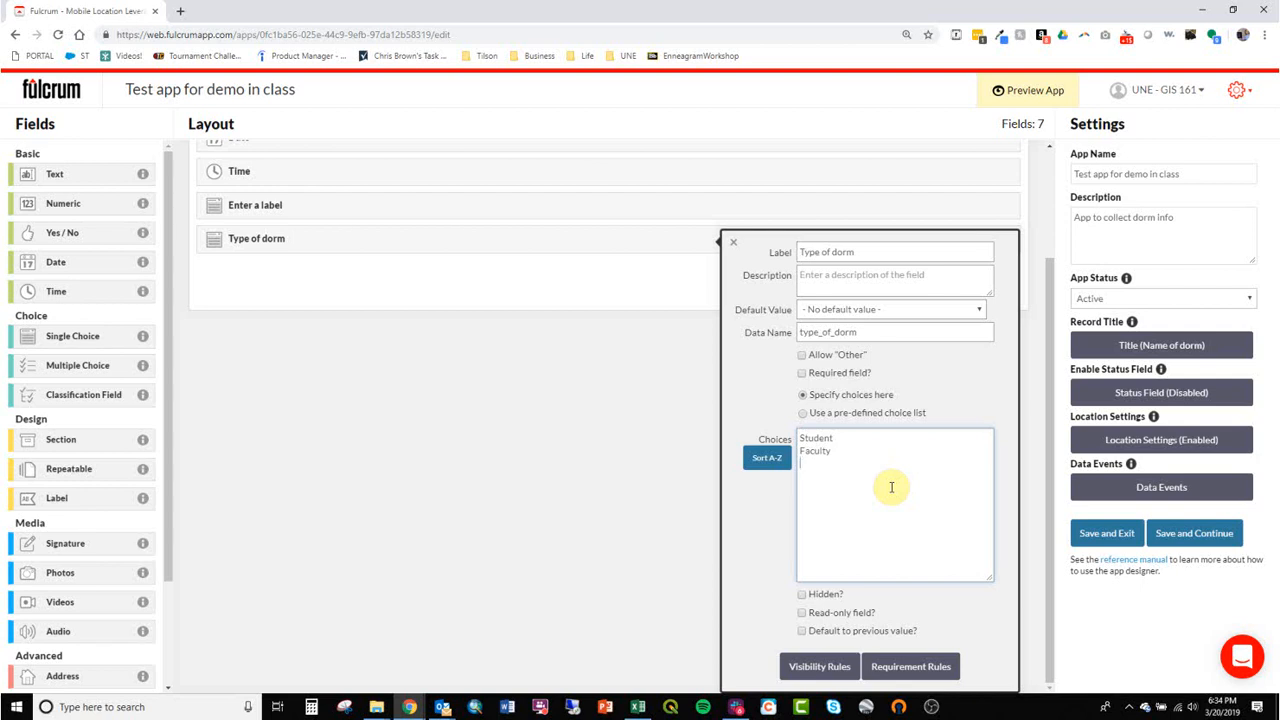
type("mal")
Try to save the app while staying in the designer, and read the listed form issues.
left_click(1200, 533)
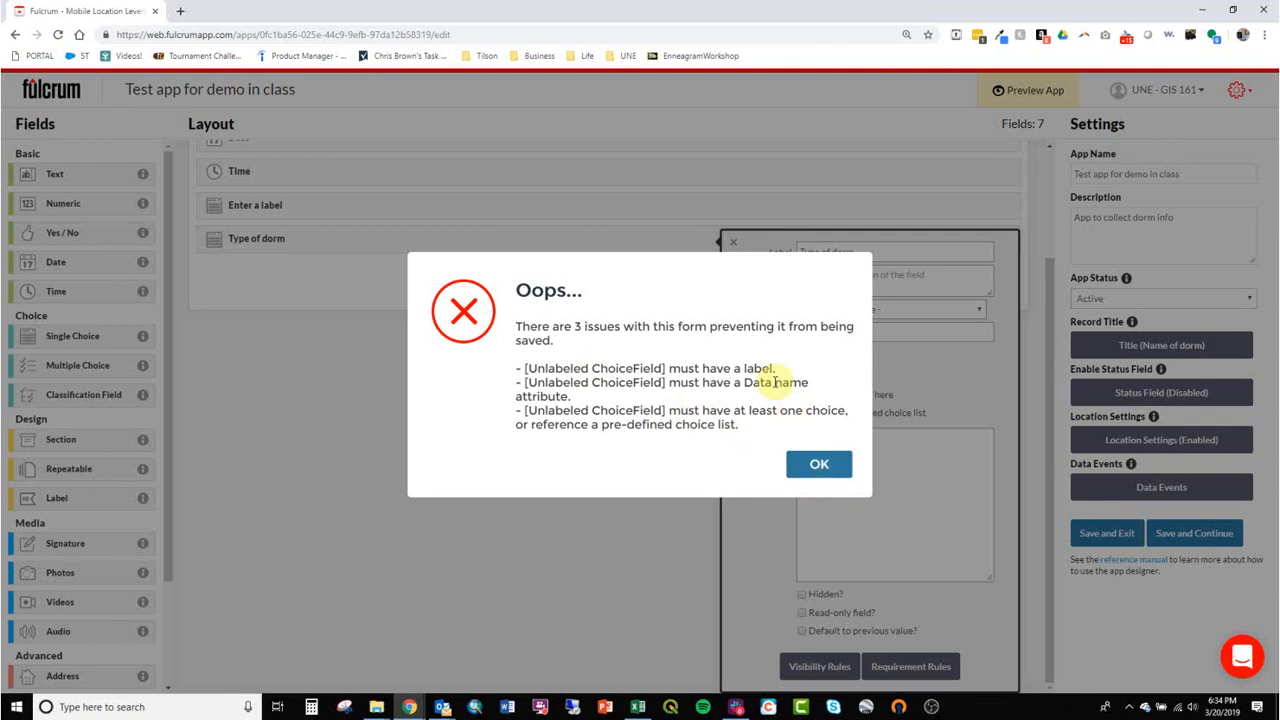
left_click_drag(761, 384, 790, 388)
left_click(776, 426)
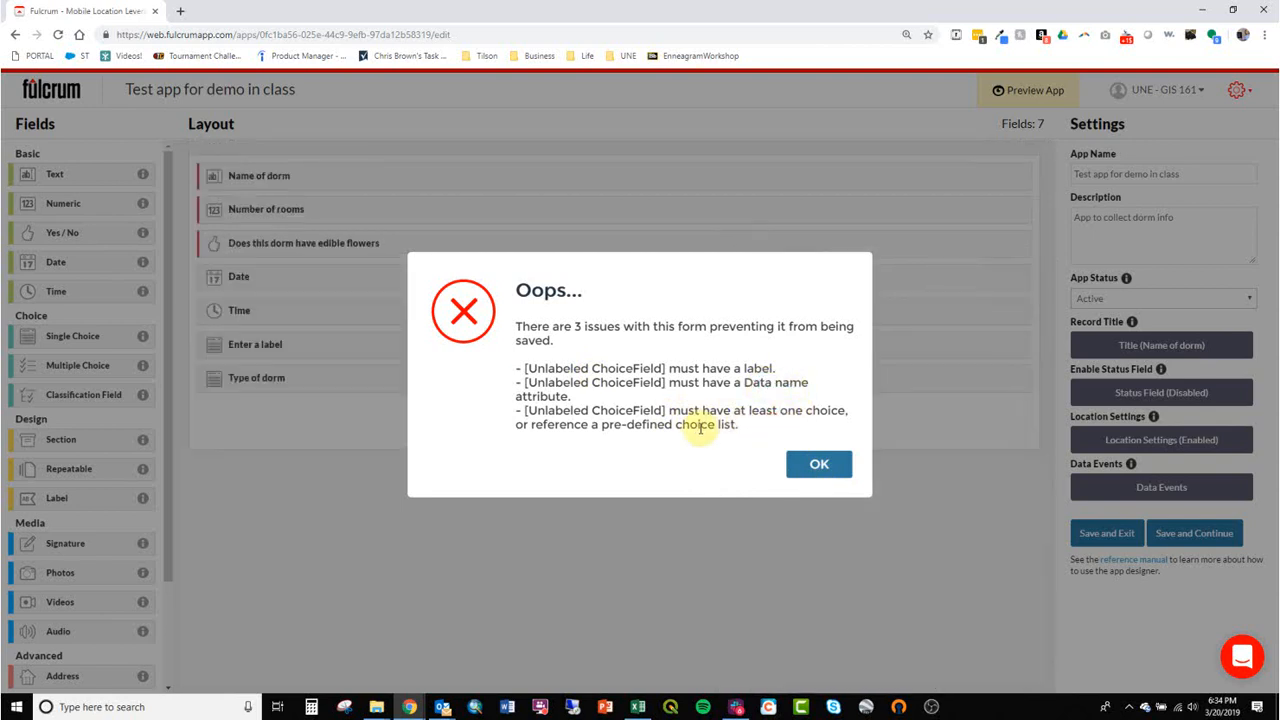
left_click(817, 465)
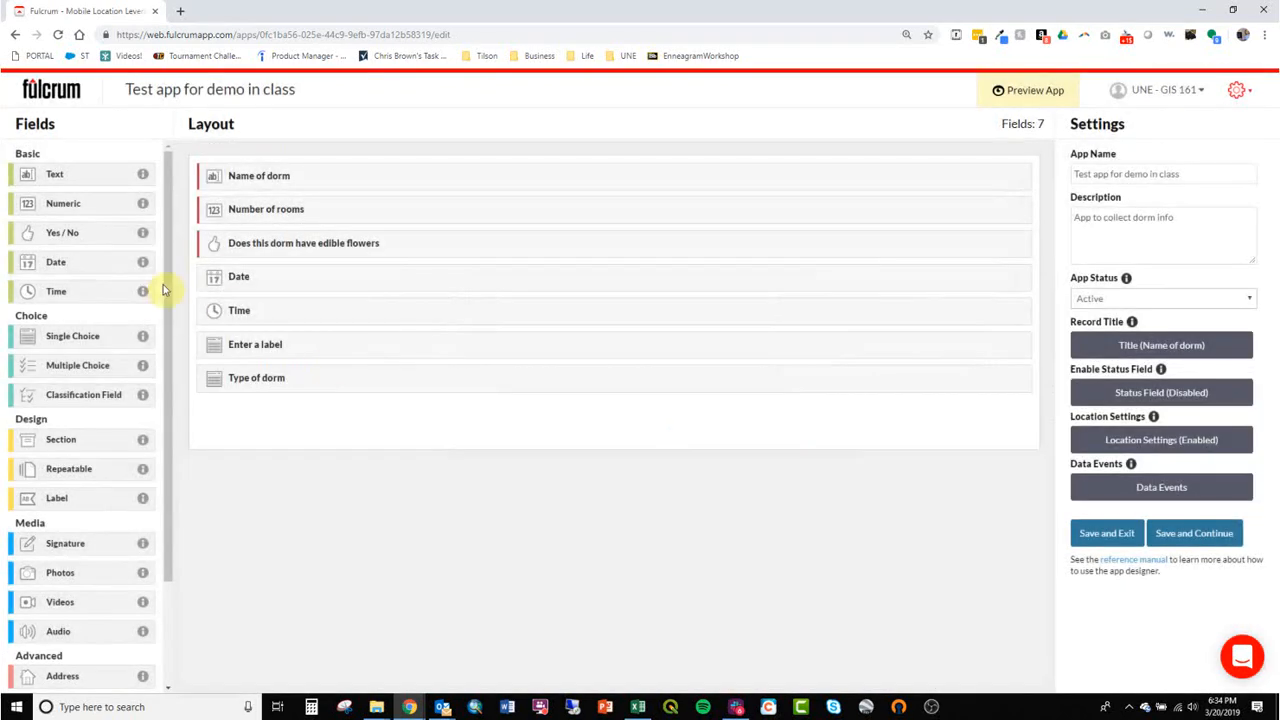
Check the "Type of dorm" field's label, data name and choices for missing entries, and try saving again.
left_click(323, 377)
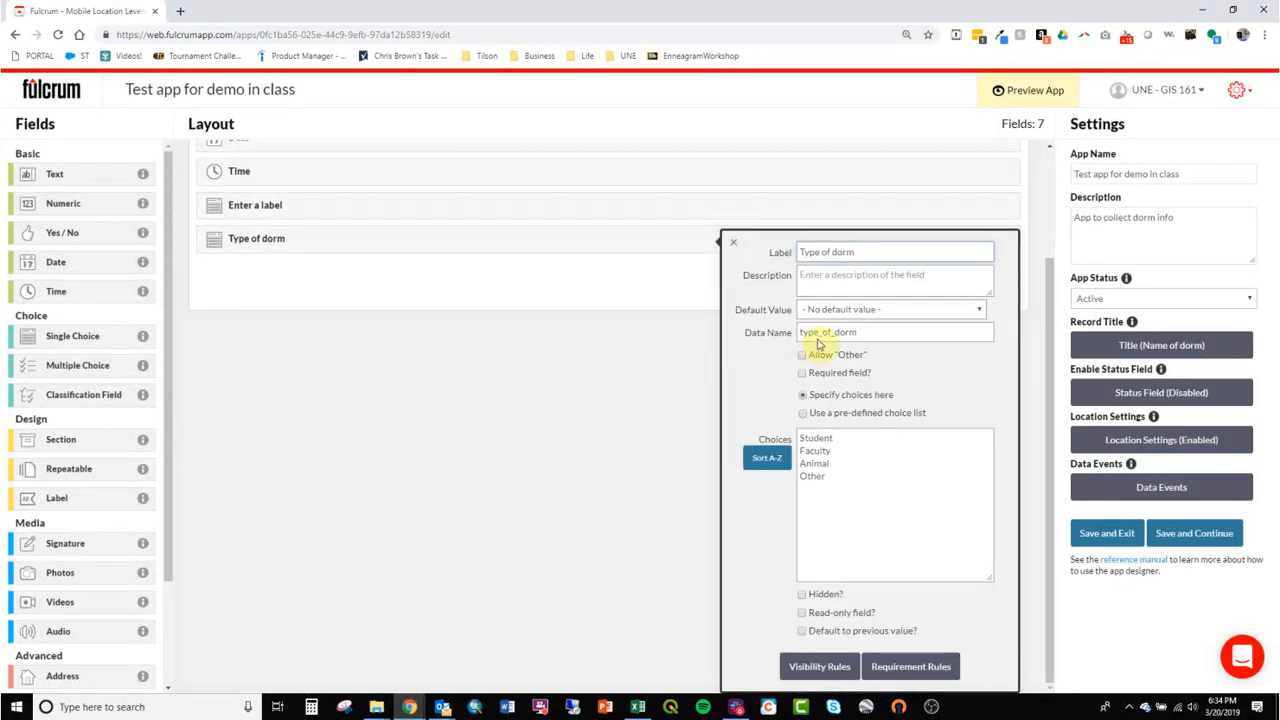
left_click(837, 252)
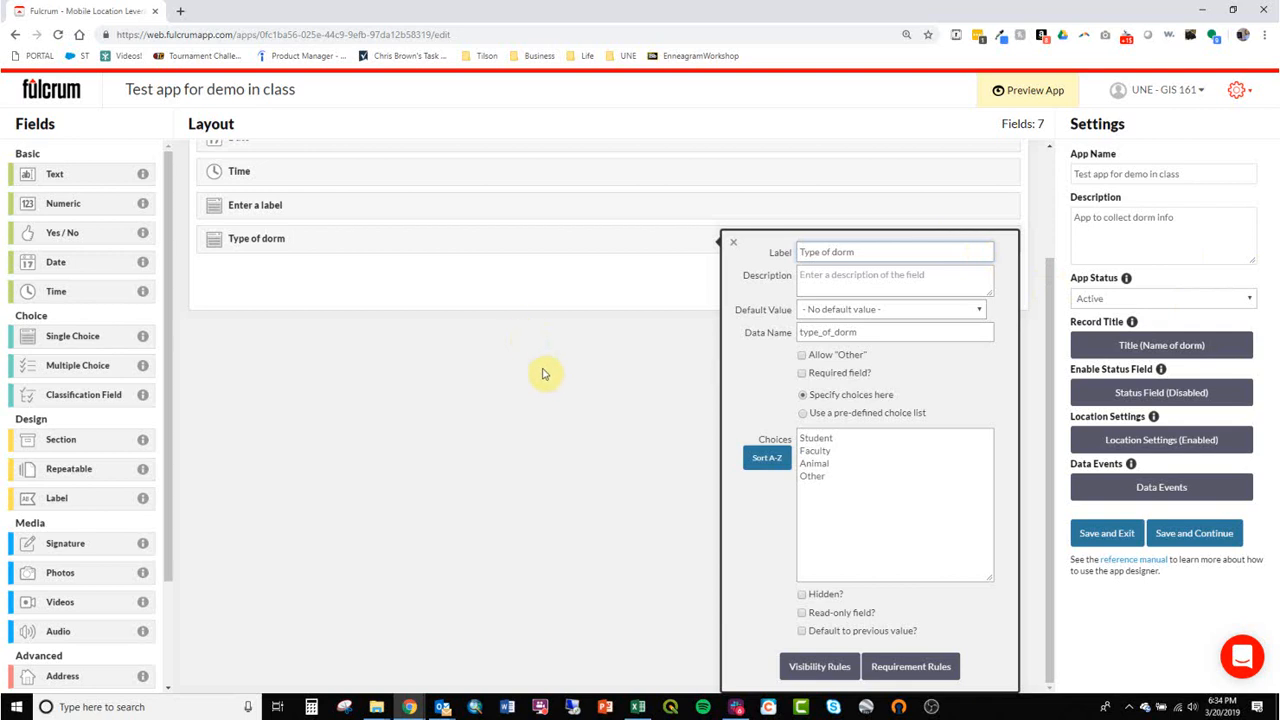
key("ctrl+minus")
key("ctrl+minus")
key("ctrl+plus")
key("ctrl+plus")
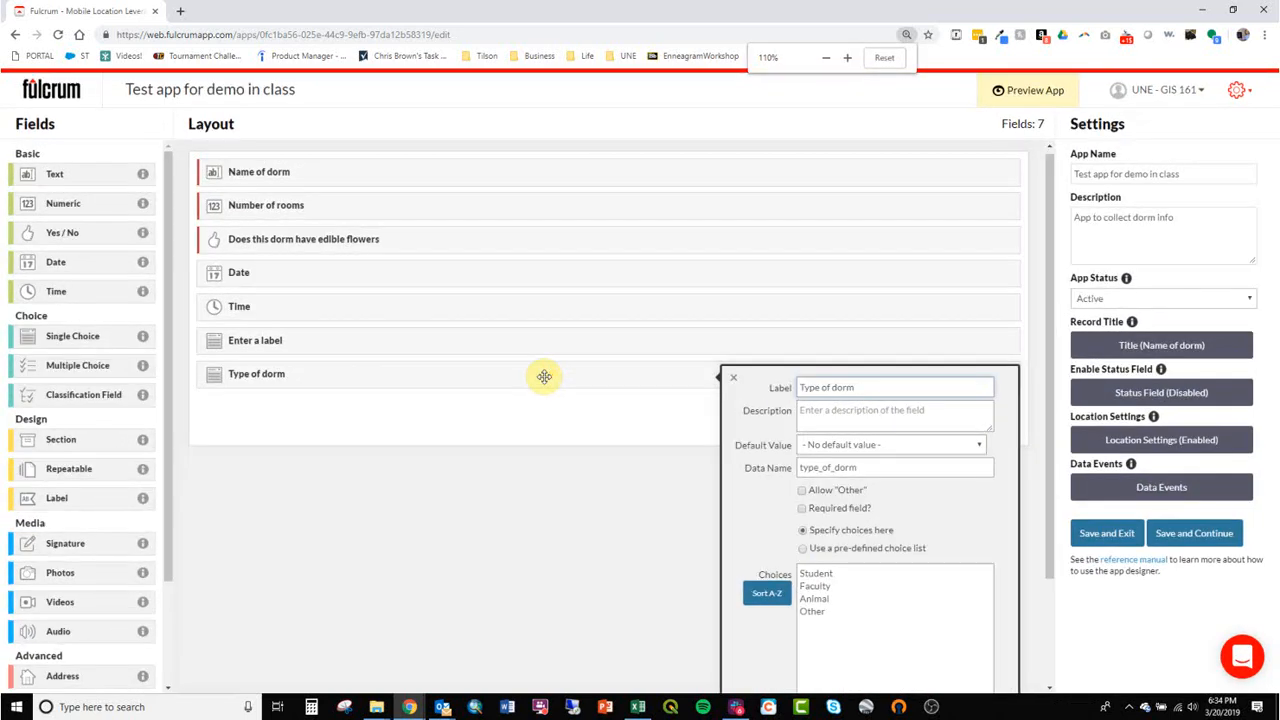
scroll(614, 486, "down", 2)
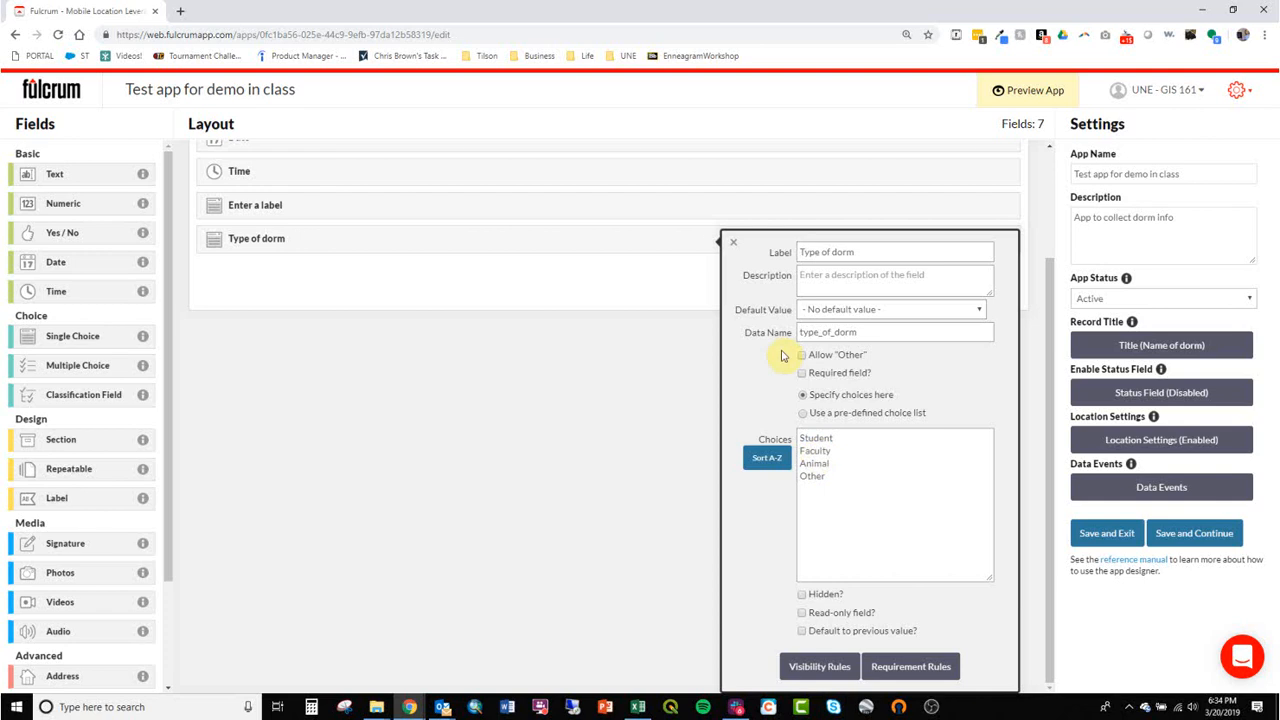
left_click(614, 394)
left_click(1208, 537)
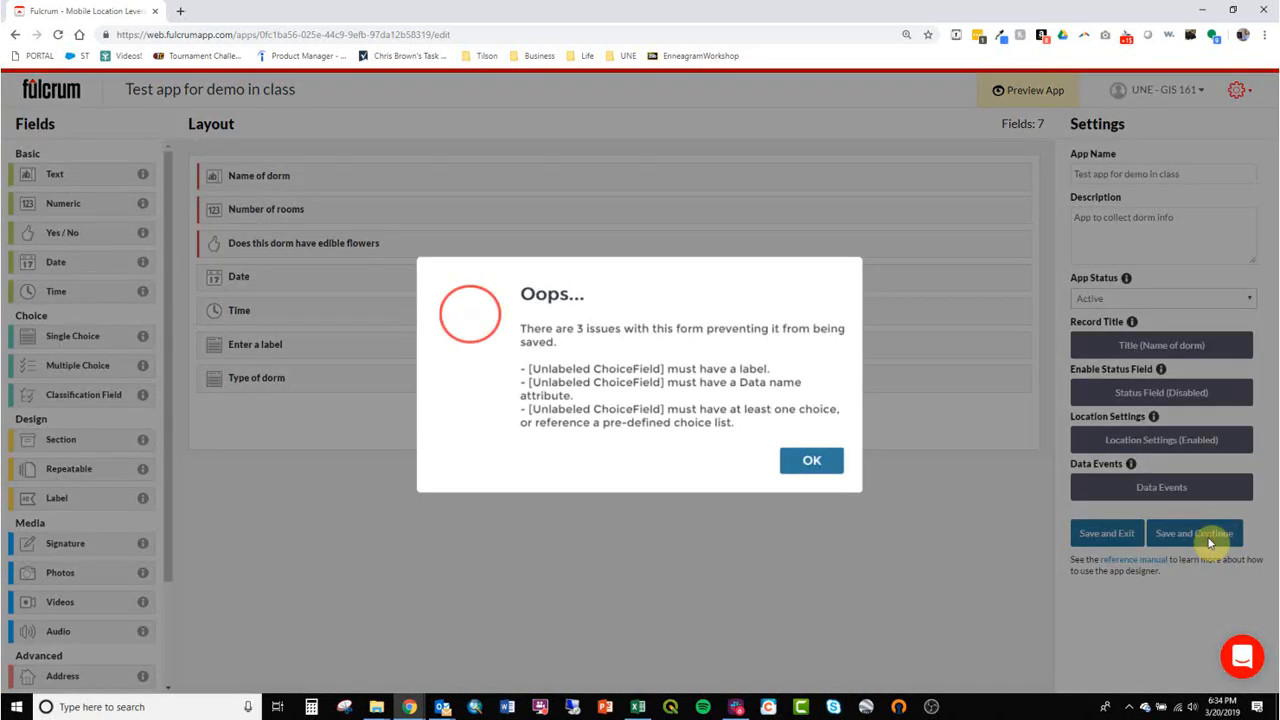
left_click(807, 469)
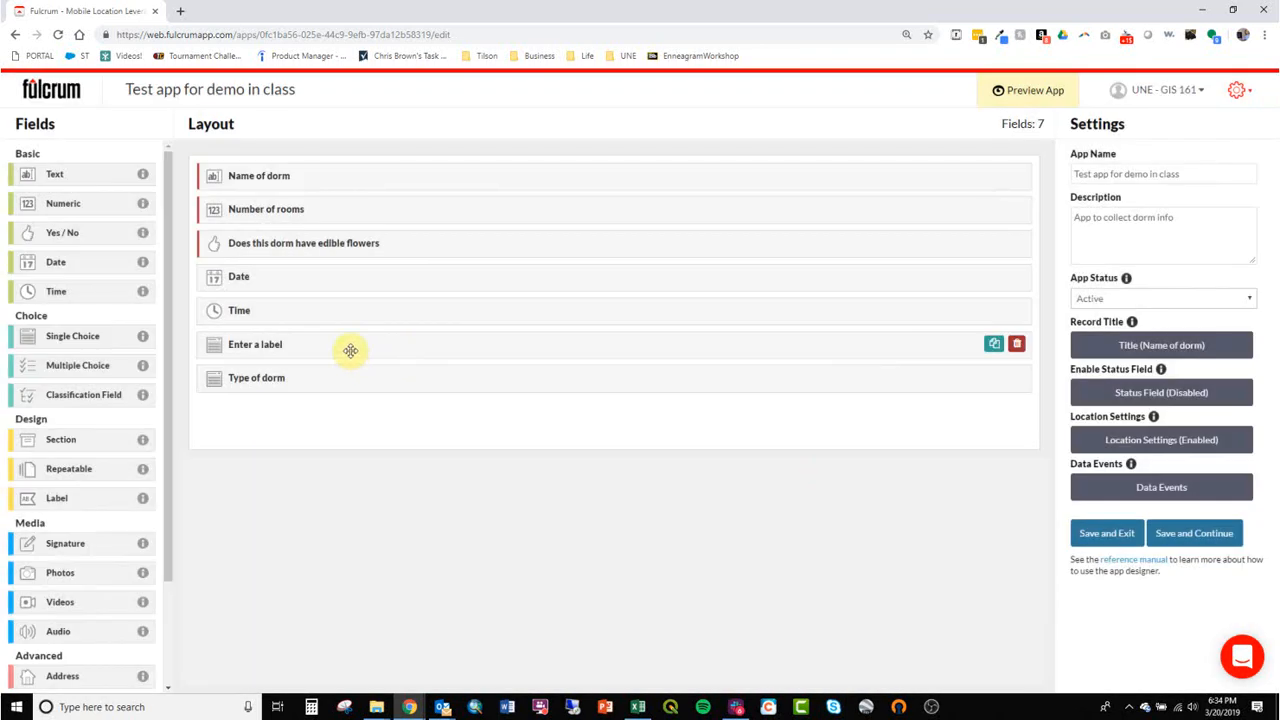
Delete the unlabelled choice field above "Type of dorm" and save the app while staying in the designer.
left_click(1017, 344)
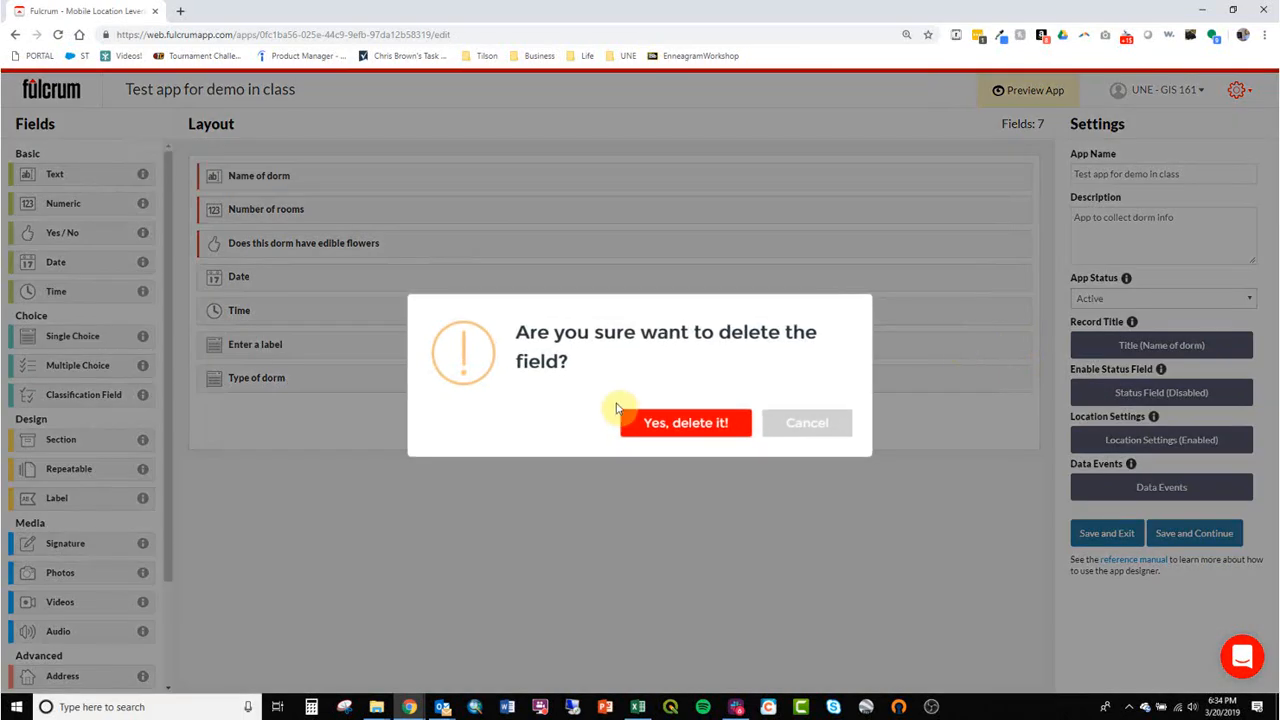
left_click(690, 425)
left_click(268, 350)
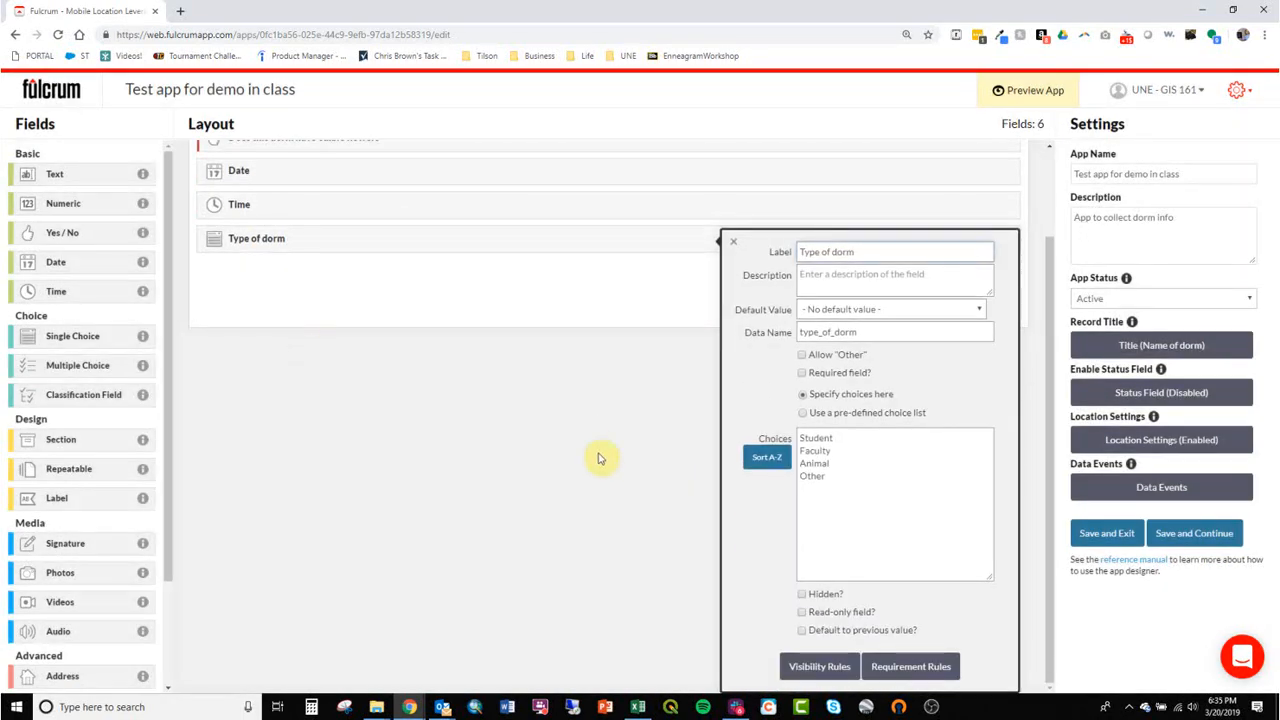
left_click(456, 378)
left_click(1194, 533)
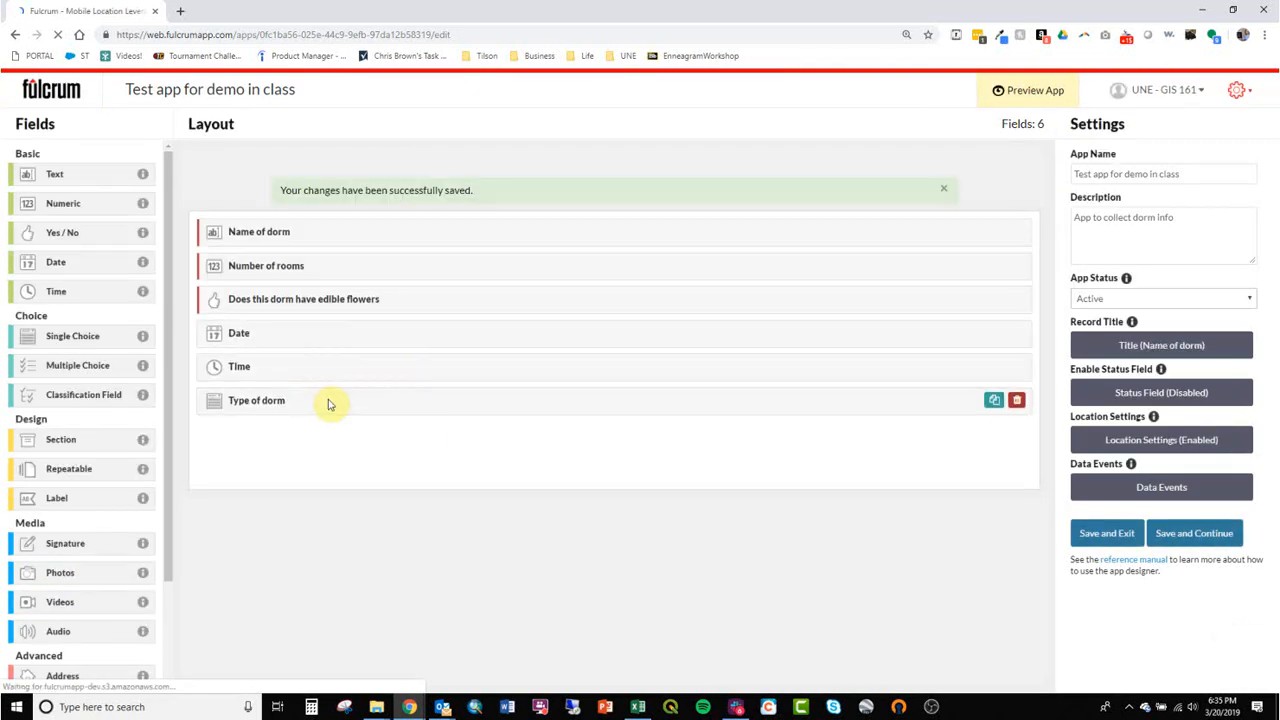
Review the label and the list of choices of the "Type of dorm" field.
left_click(374, 347)
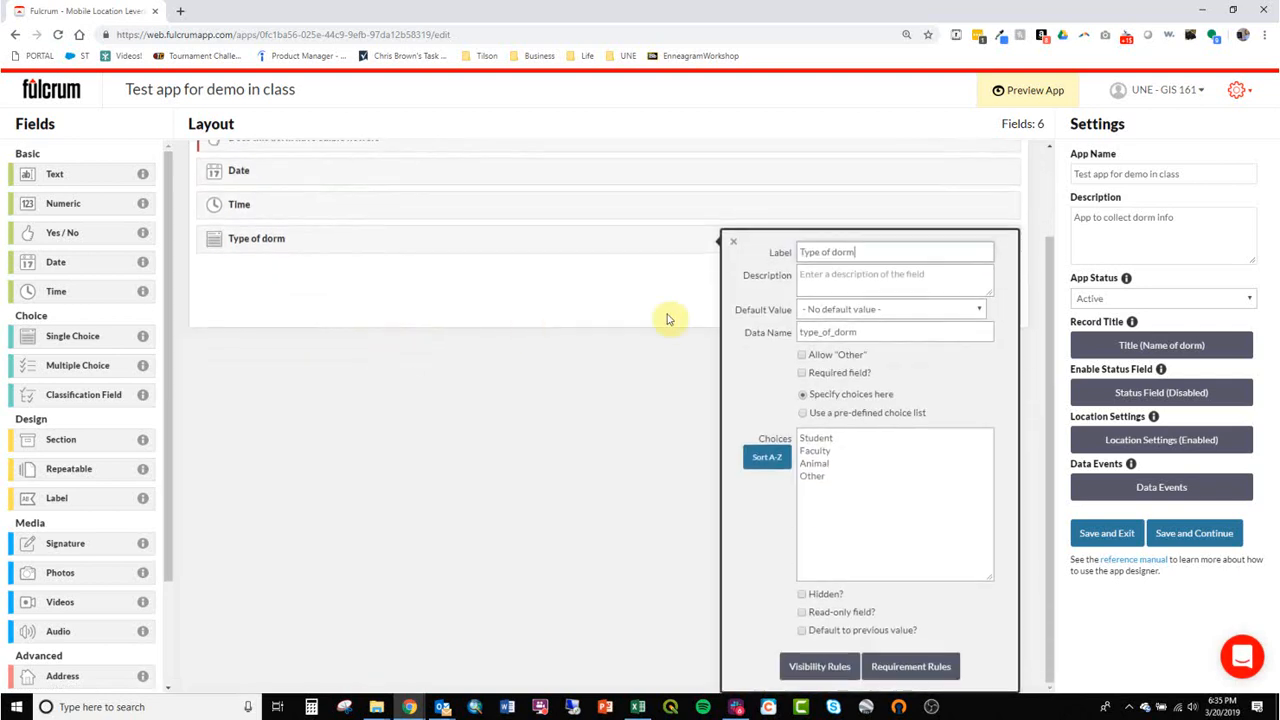
left_click_drag(857, 252, 811, 265)
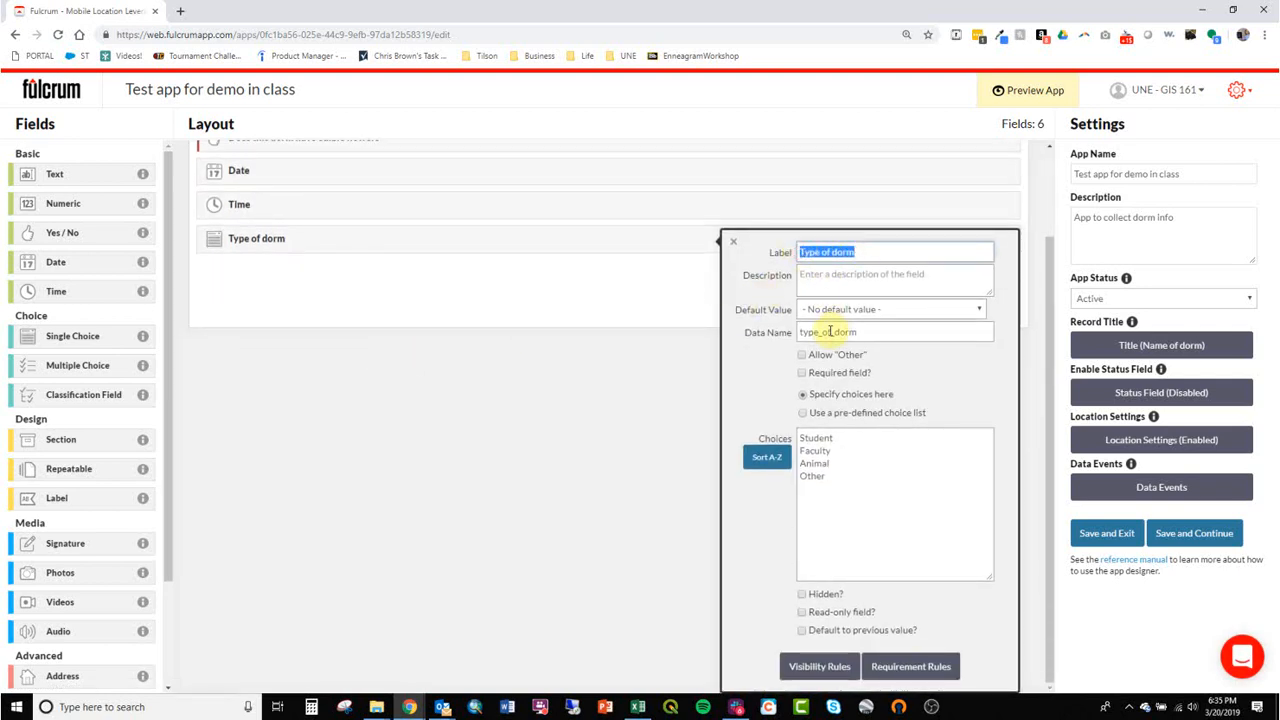
left_click_drag(862, 486, 816, 440)
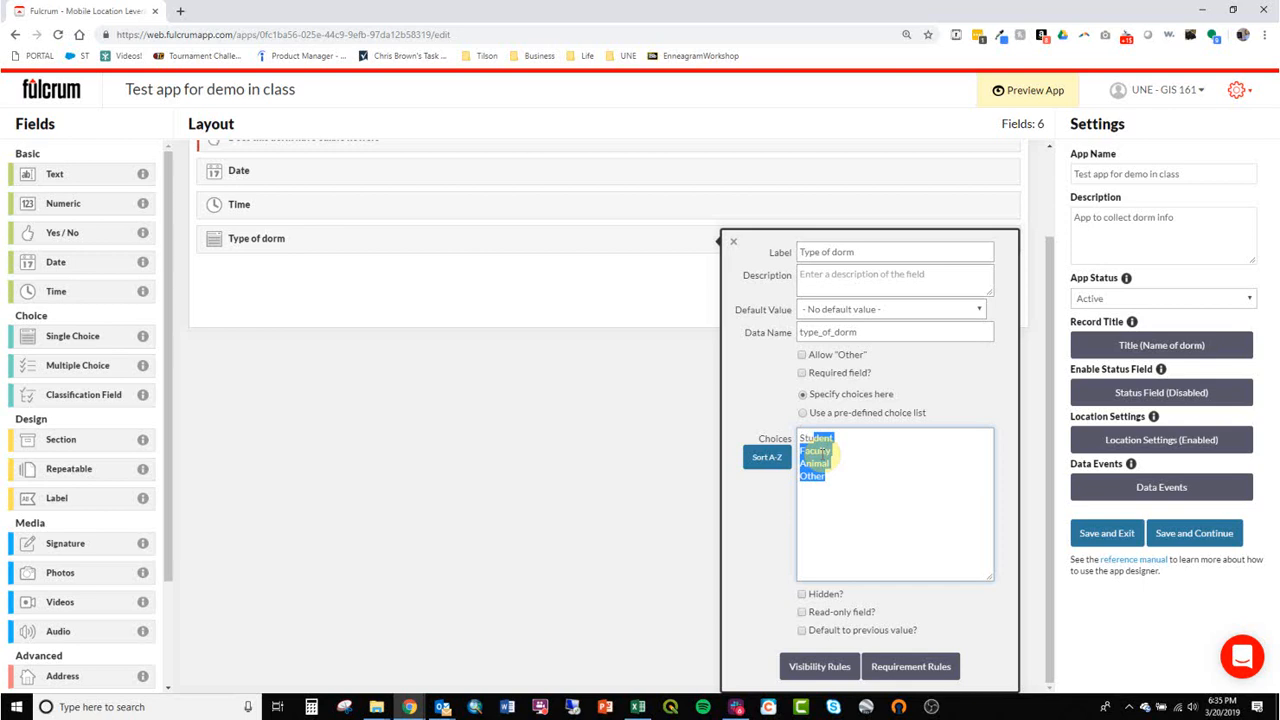
left_click(600, 449)
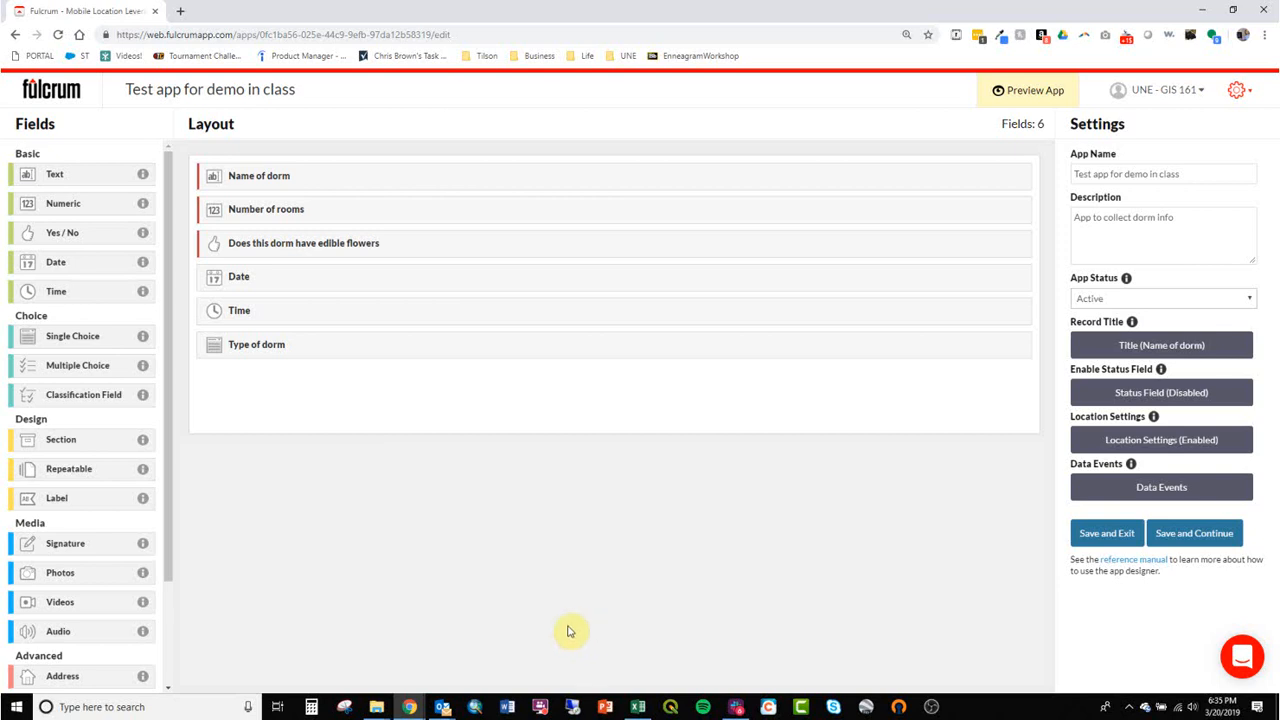
Add a multiple choice field labelled "Dorm amenities" below "Type of dorm", with the choices Rooms, Showers, Library, Food and Other.
left_click_drag(94, 366, 294, 398)
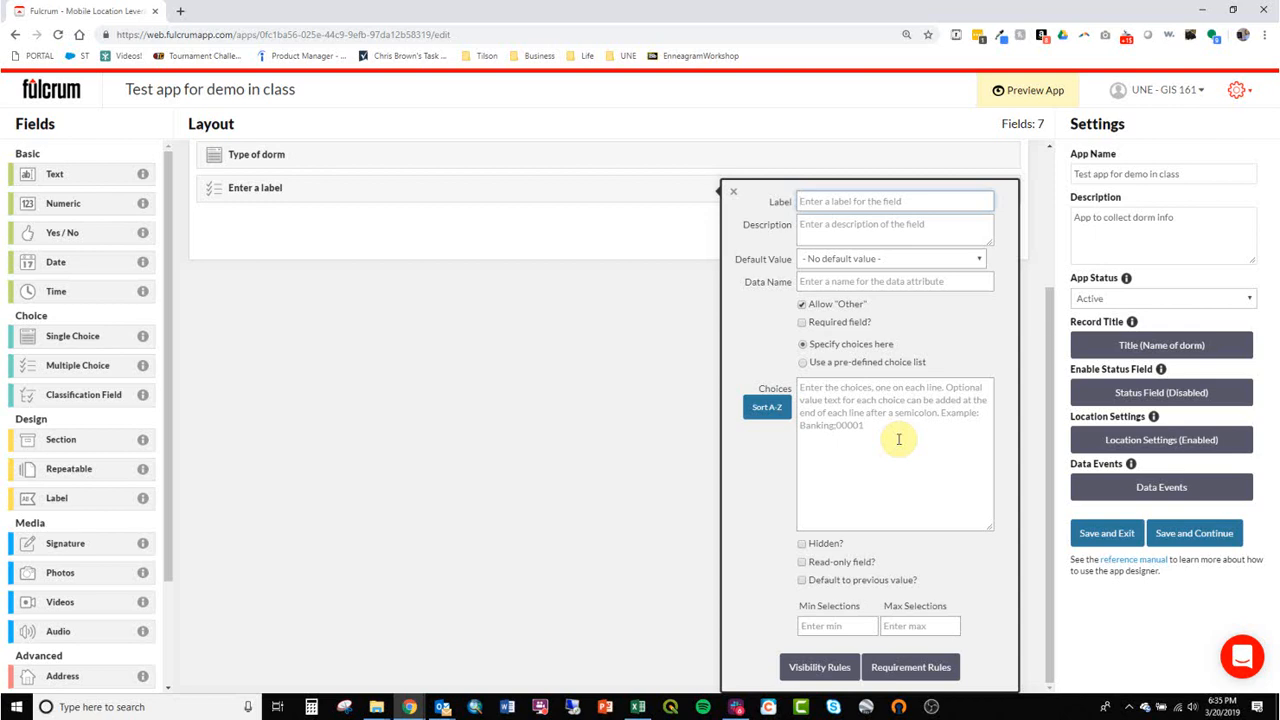
type("D")
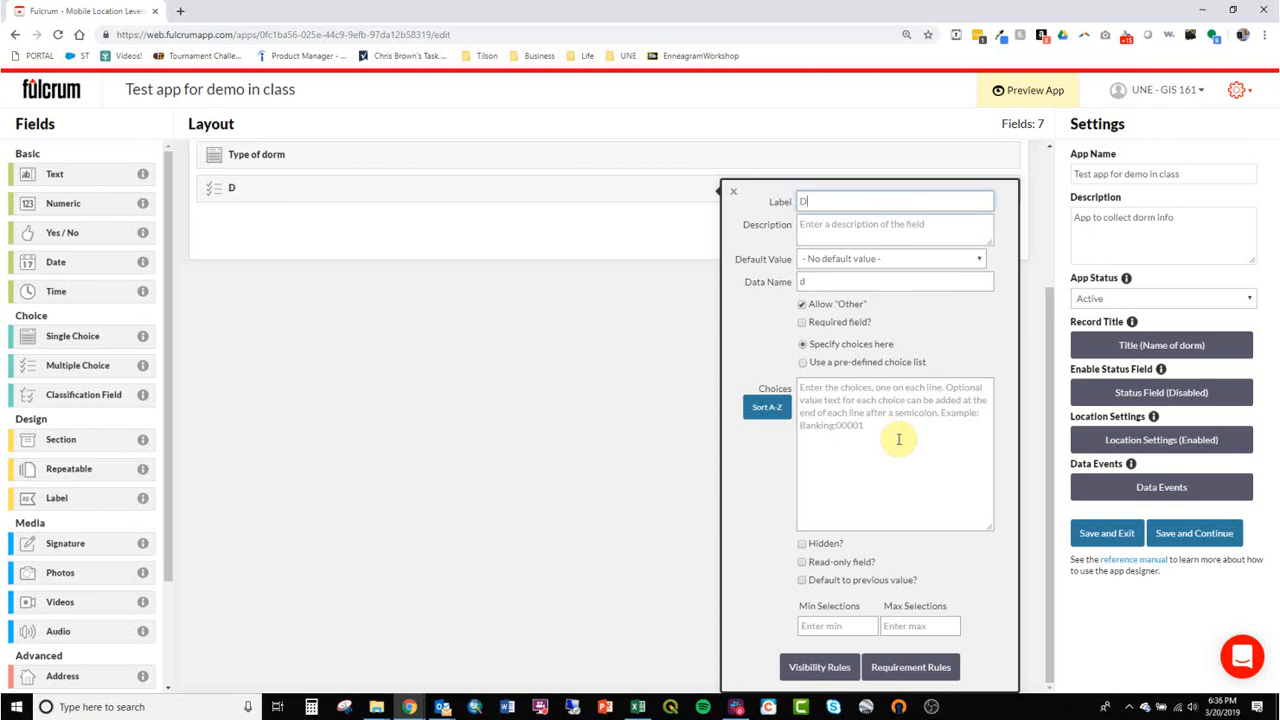
type("orm amenities")
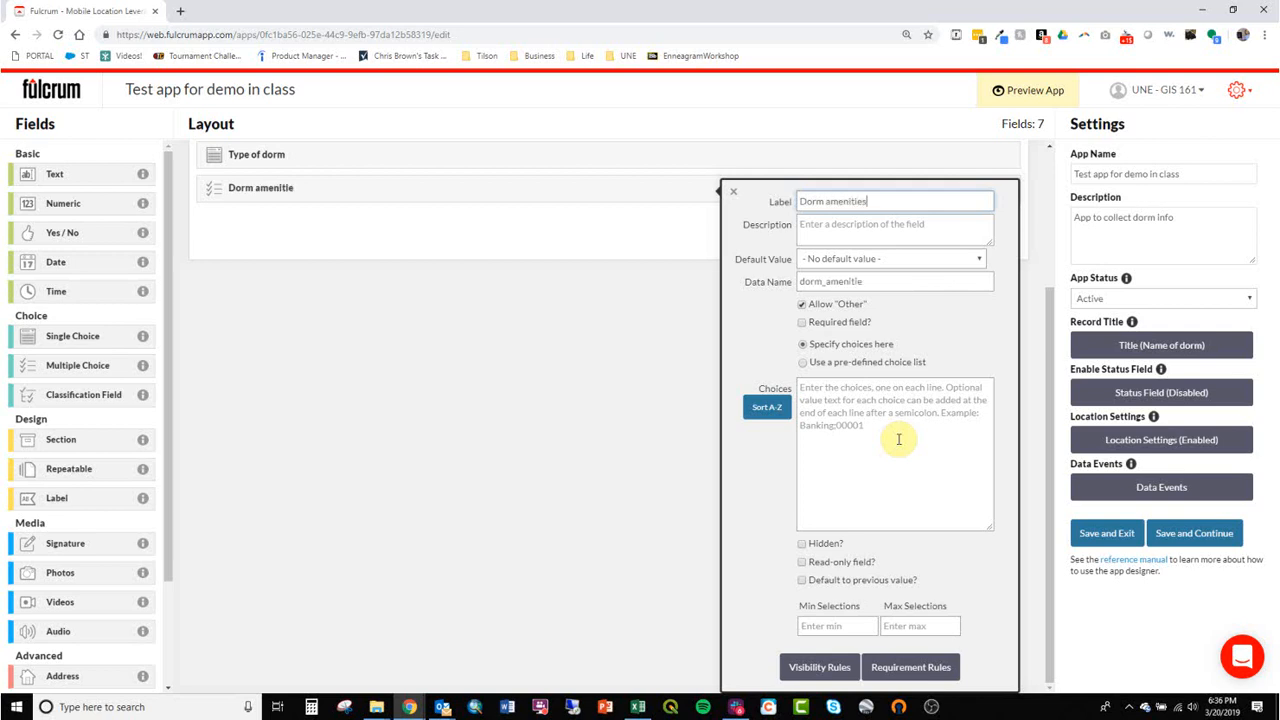
left_click(899, 439)
type("Rooms")
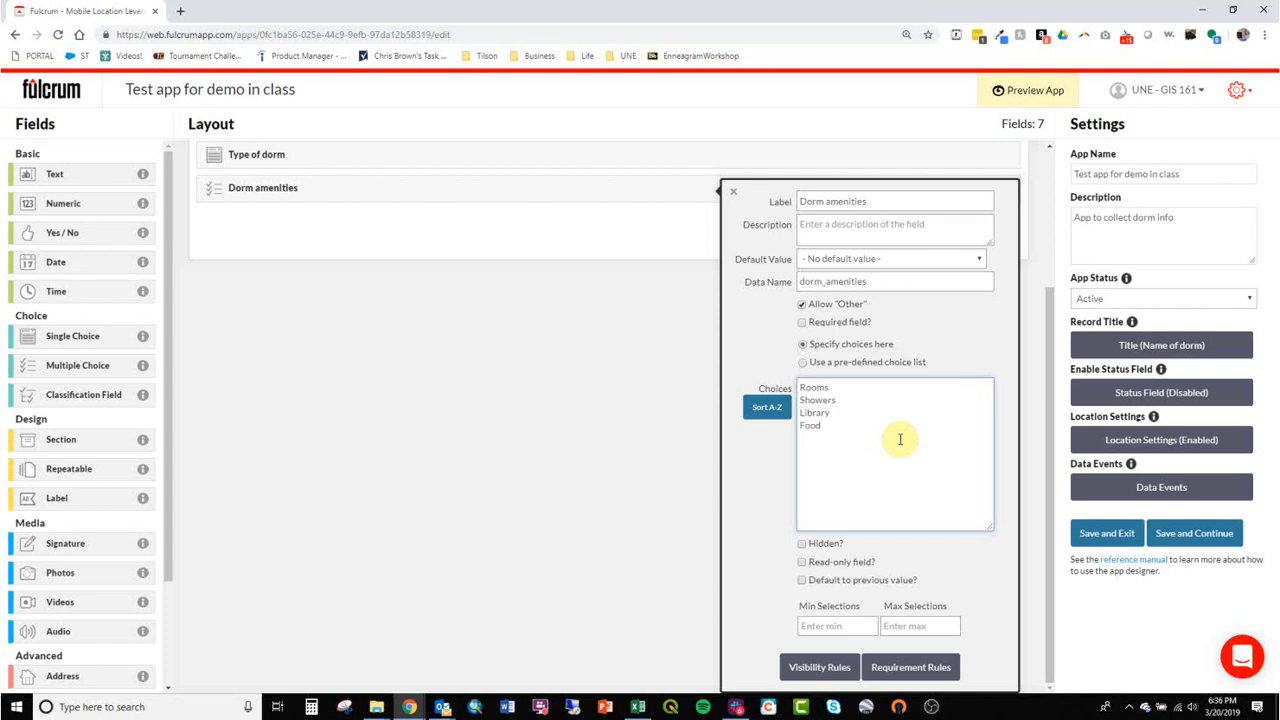
type("r")
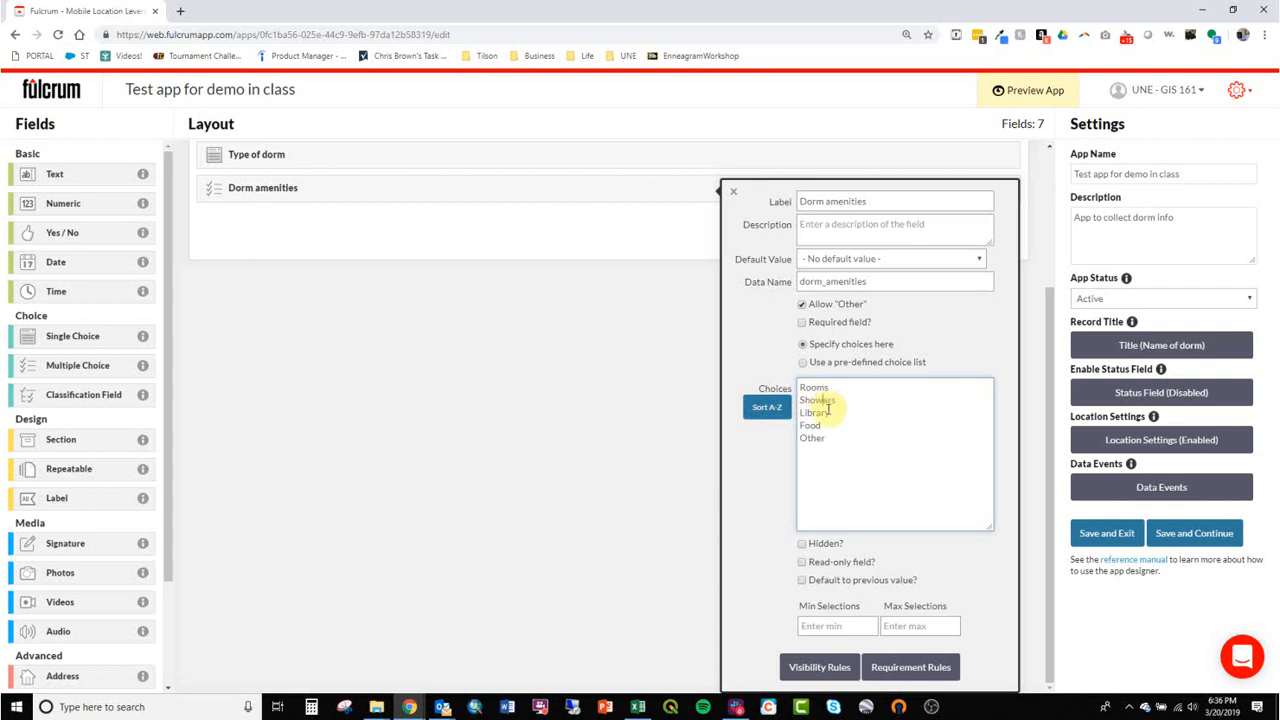
left_click(500, 464)
Insert a section labelled "Section 2" between the edible flowers question and the Date field.
scroll(45, 445, "down", 2)
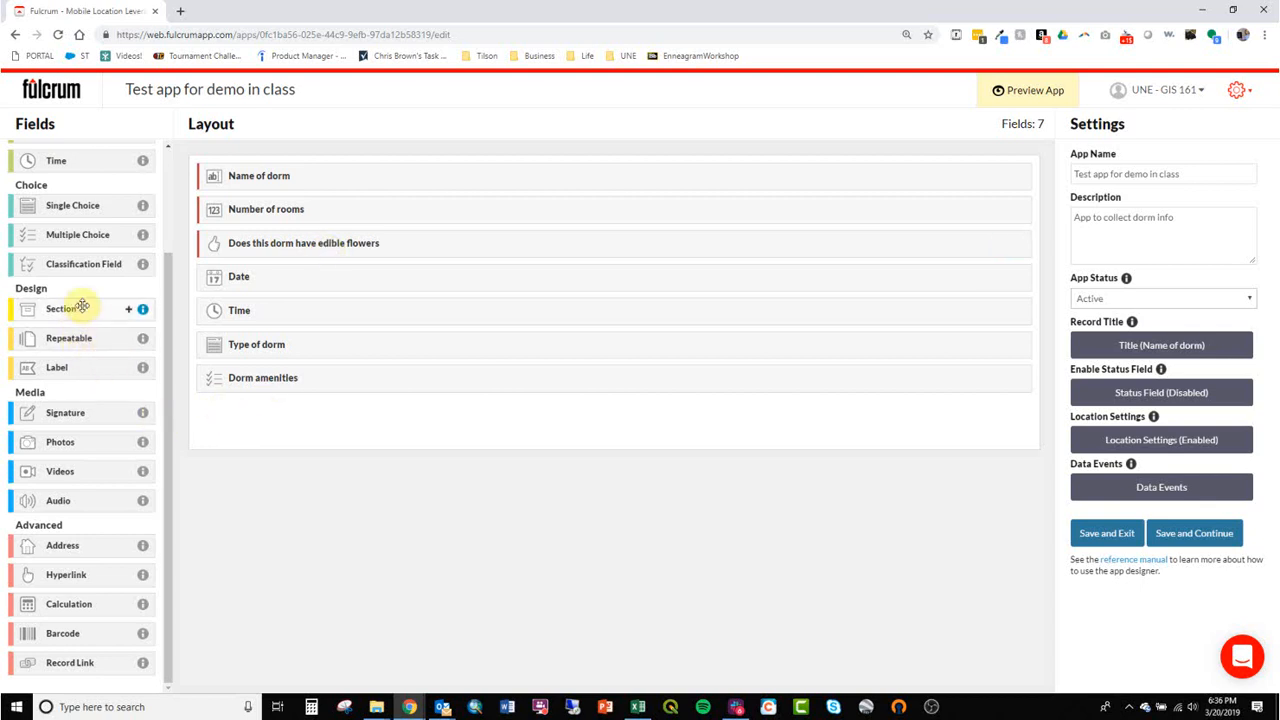
left_click_drag(78, 308, 331, 276)
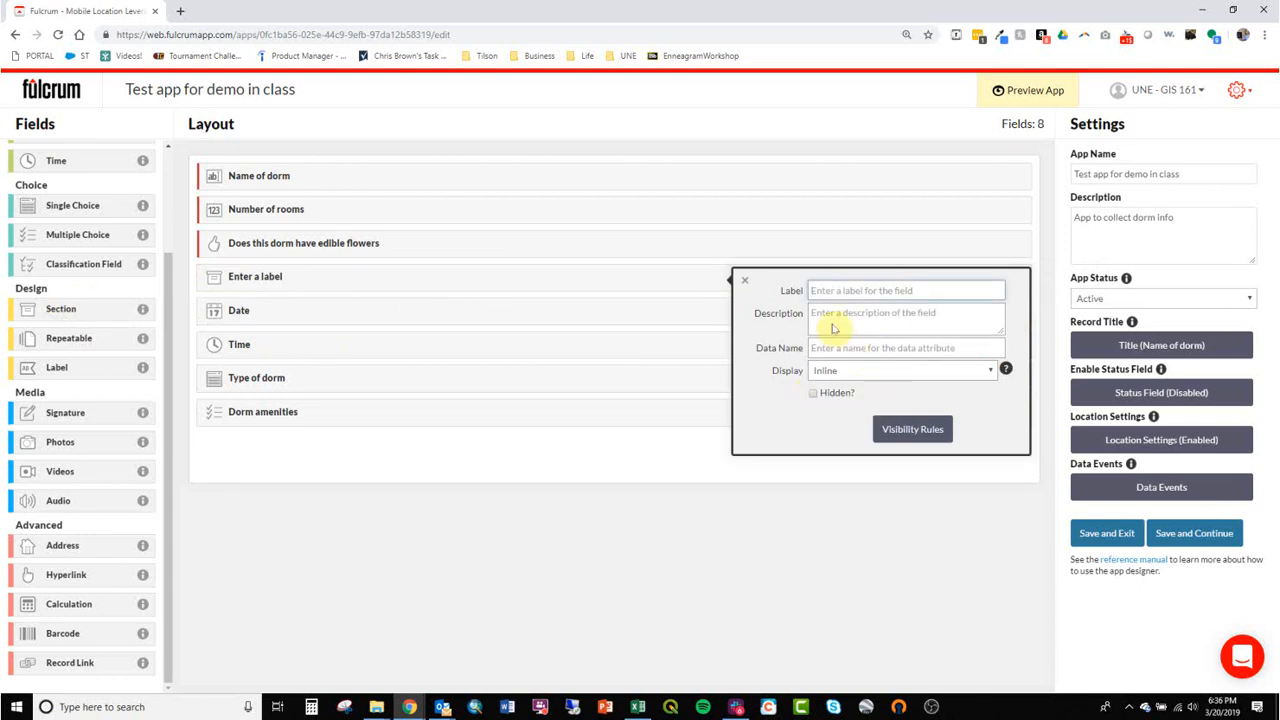
type("Section 2")
left_click(343, 446)
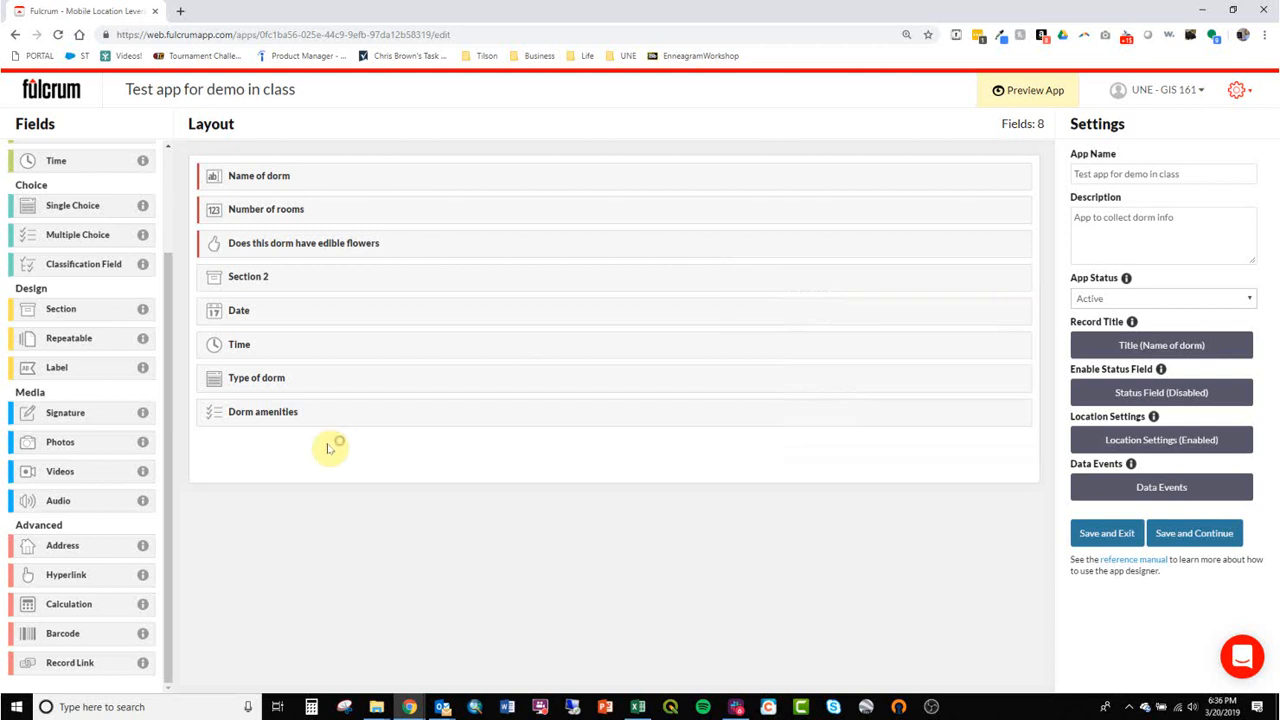
Insert a section labelled "Section 1" above the "Name of dorm" field.
left_click_drag(69, 315, 287, 177)
type("Se")
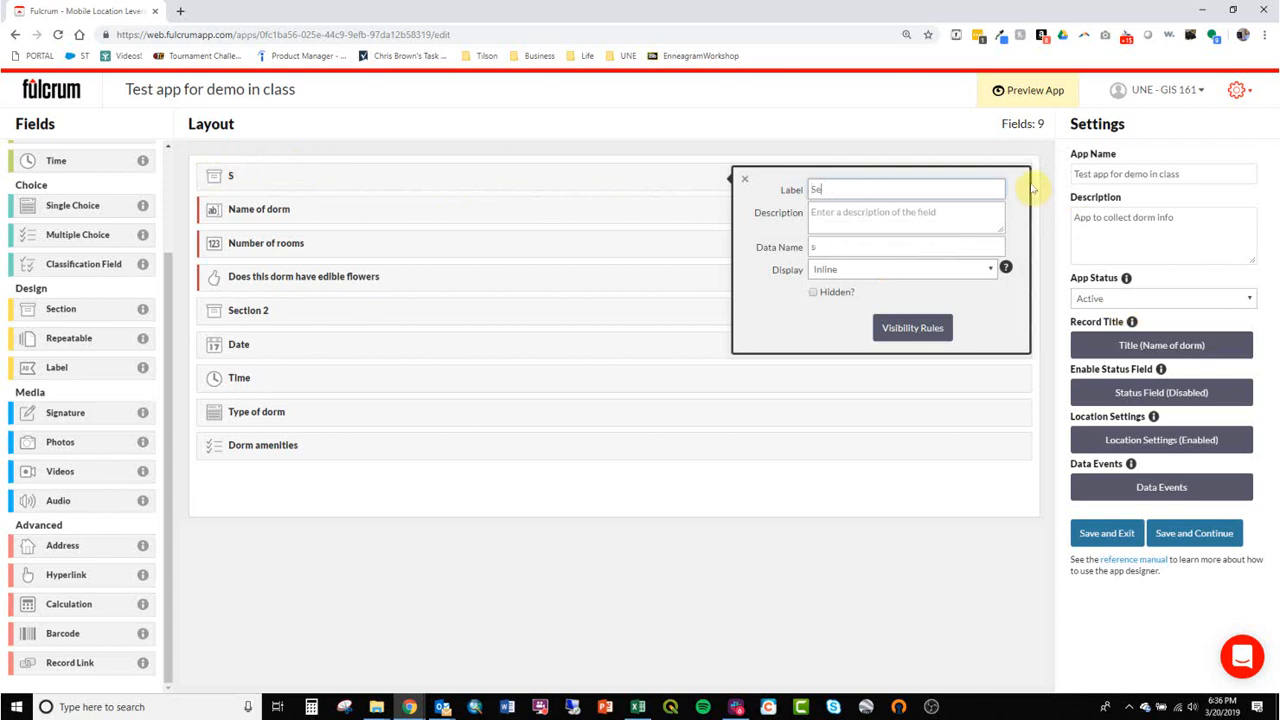
type("ction 2")
left_click(503, 660)
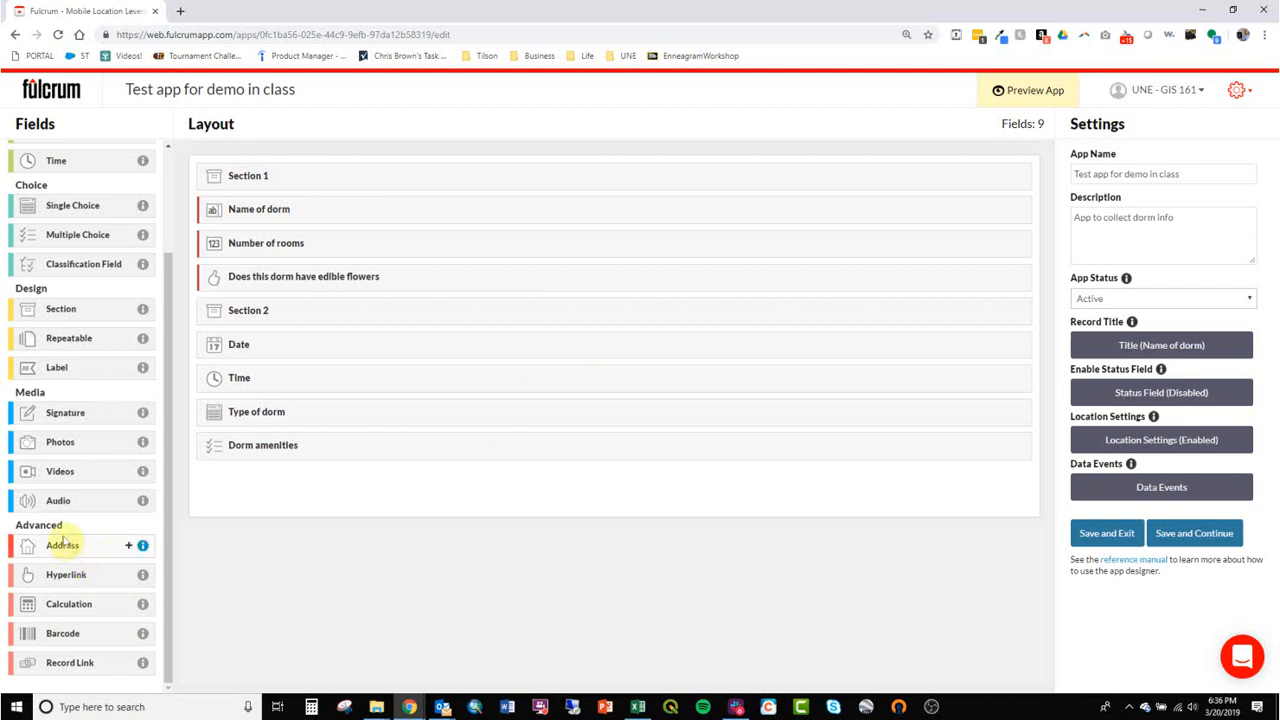
Add an Address field below "Dorm amenities" and a photos field labelled "Photos of dorm entrance" beneath it.
left_click_drag(67, 548, 289, 492)
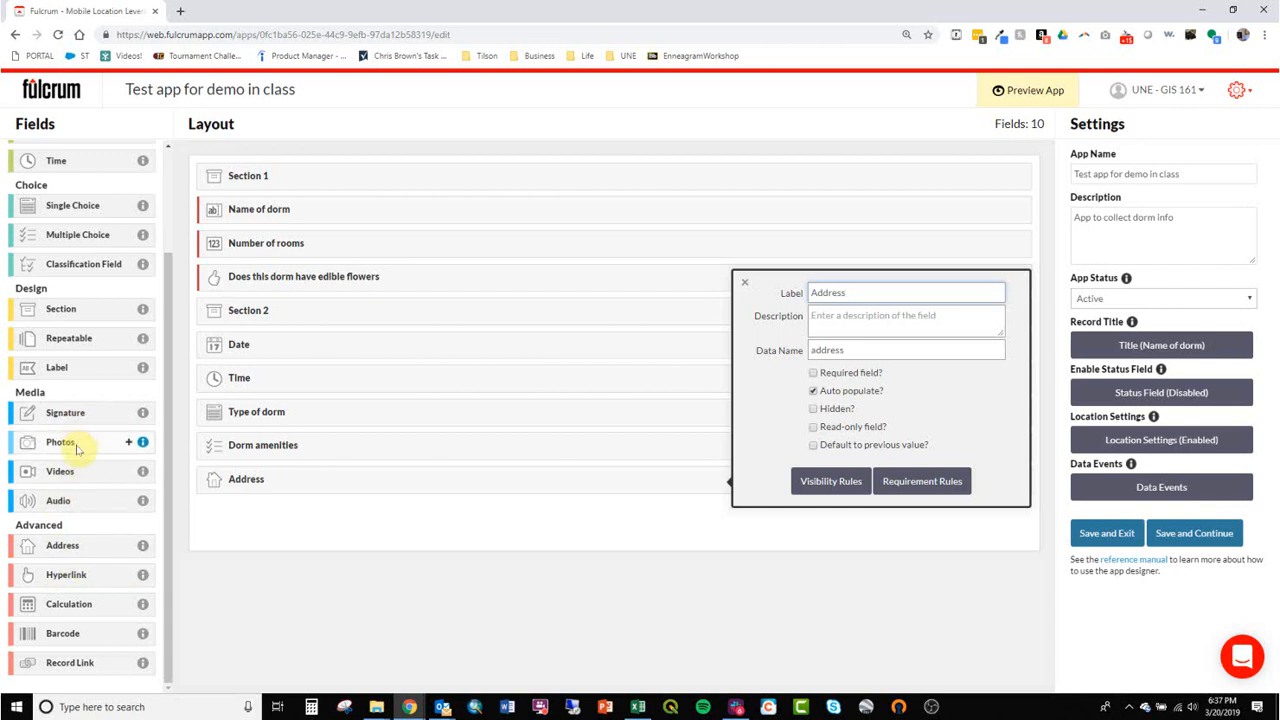
left_click_drag(62, 446, 271, 529)
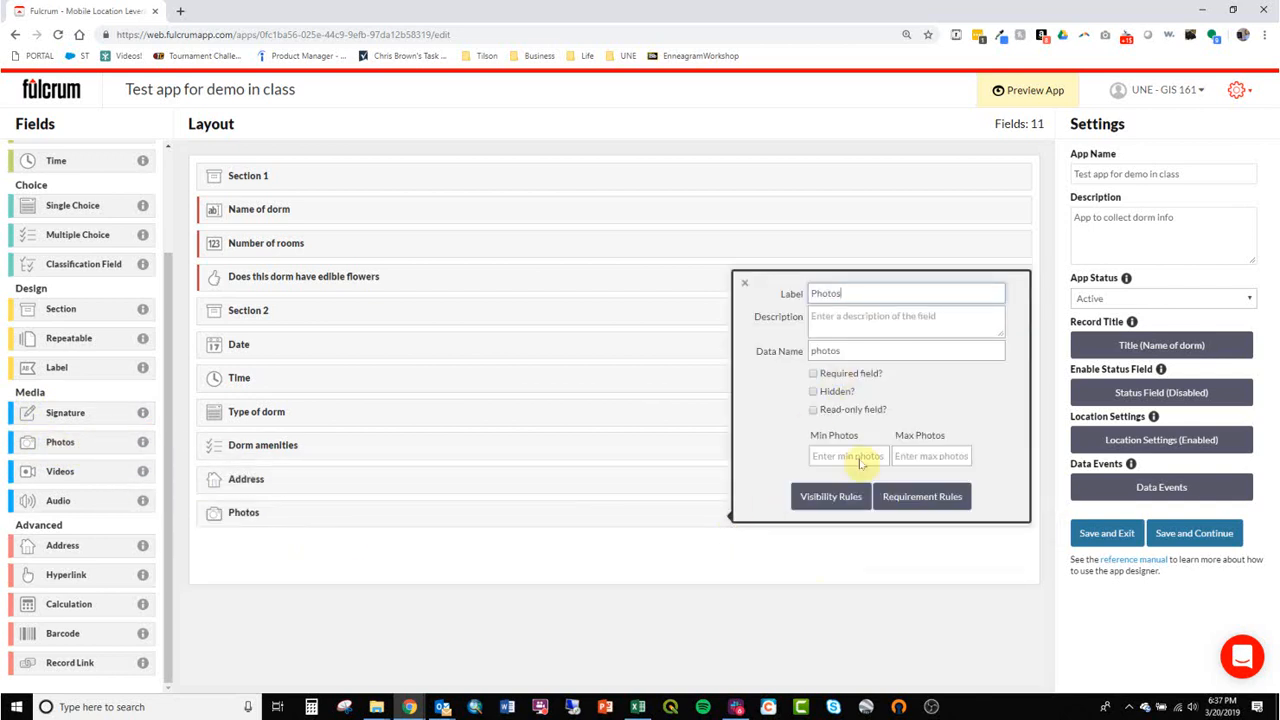
double_click(868, 296)
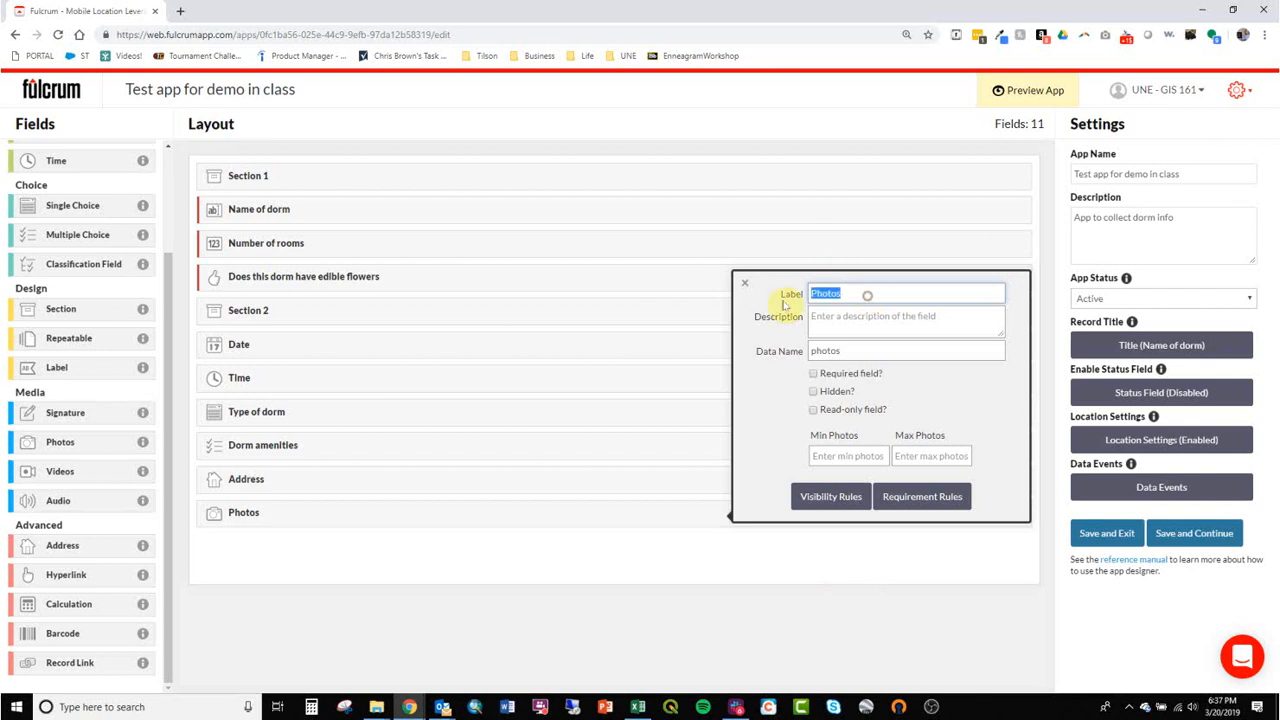
left_click(807, 298)
double_click(865, 298)
type("Photos of")
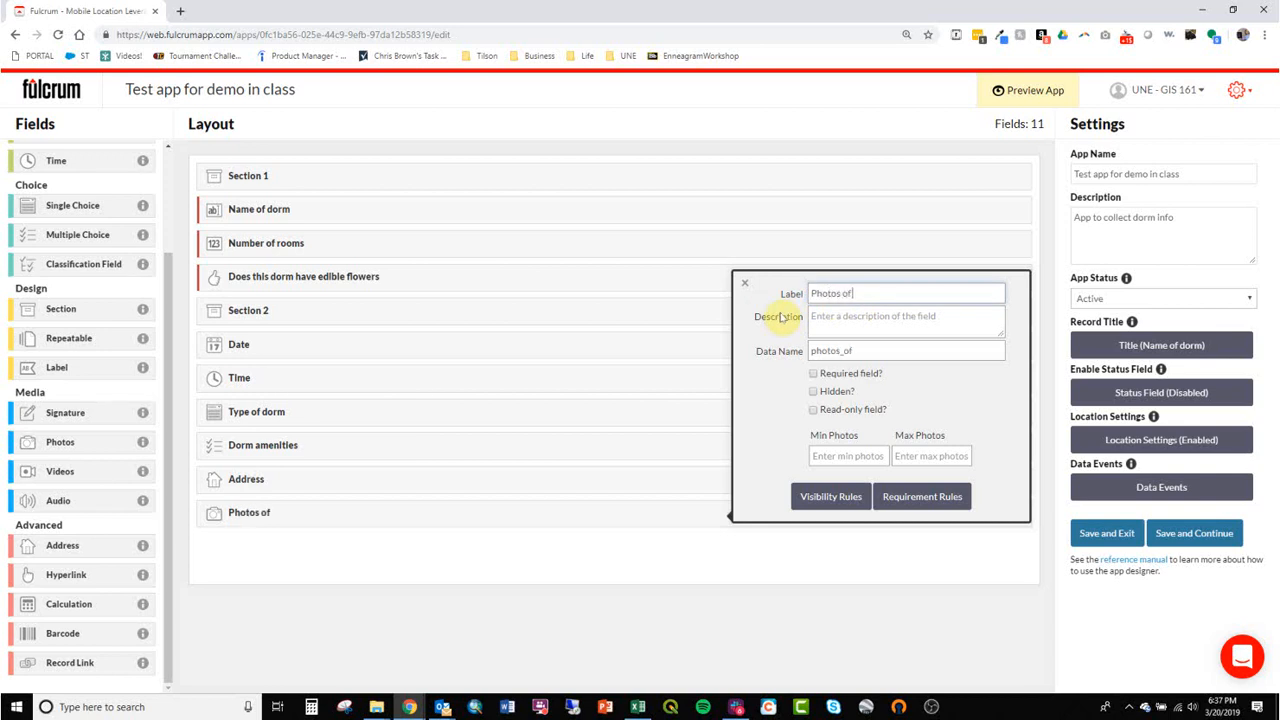
type(" dorm entrance")
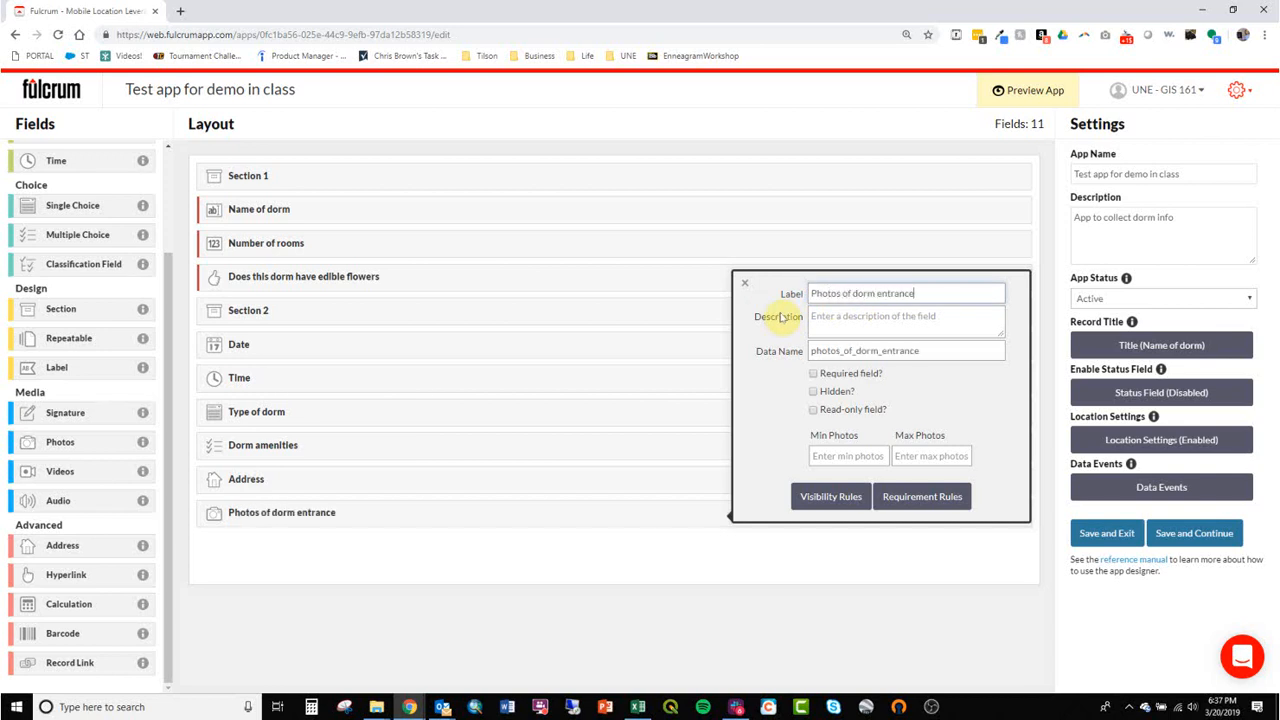
left_click(557, 642)
Add another photos field labelled "Photo of sample room" below "Photos of dorm entrance".
left_click_drag(68, 446, 355, 540)
key("BackSpace")
type("of")
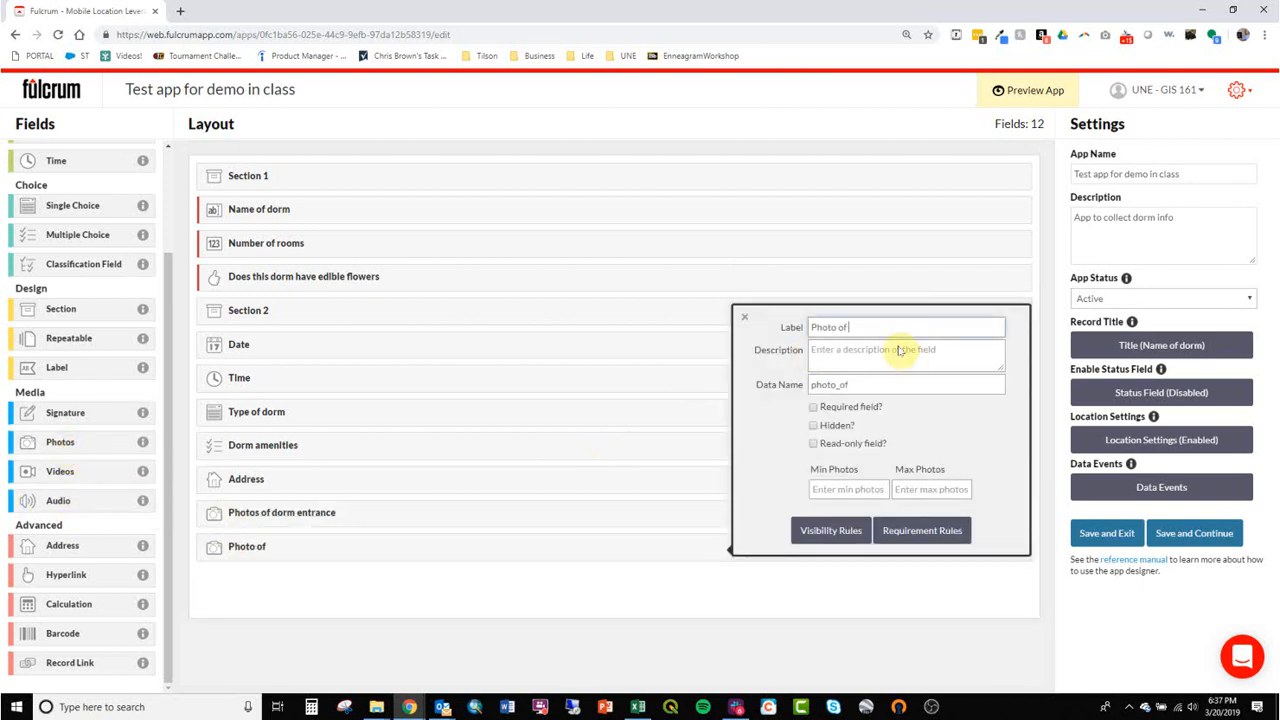
type(" sample room")
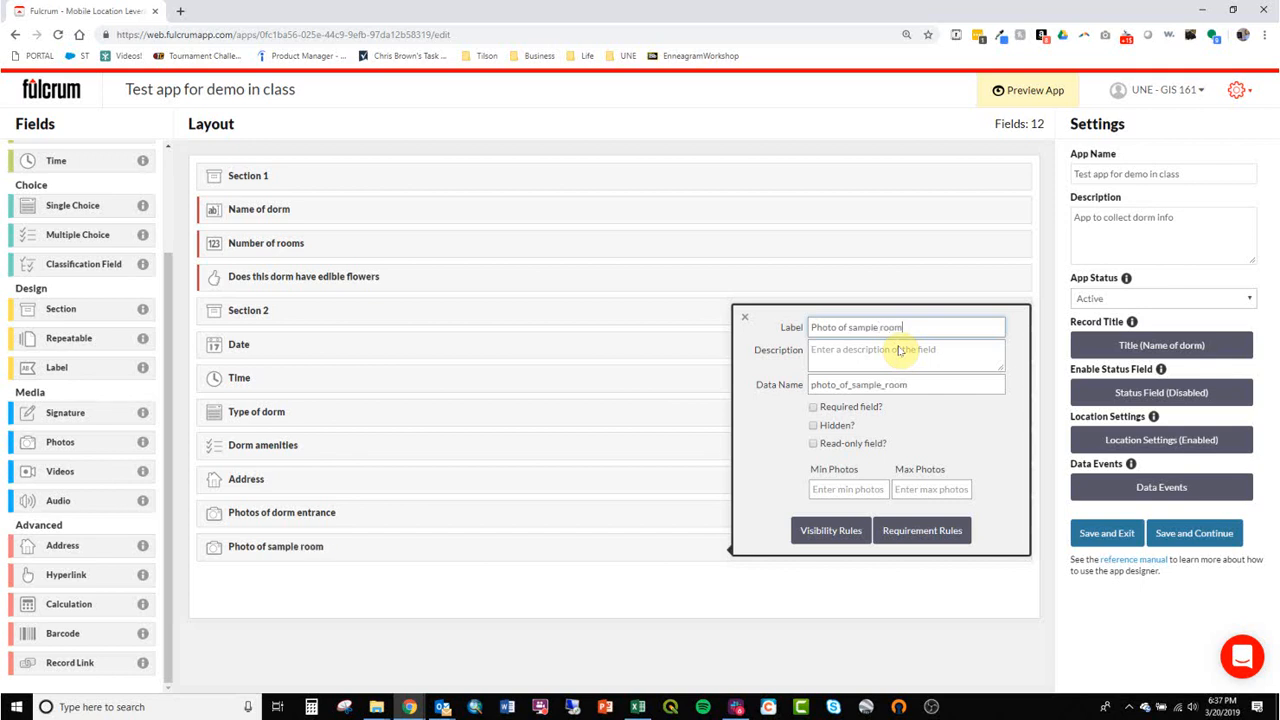
left_click(594, 598)
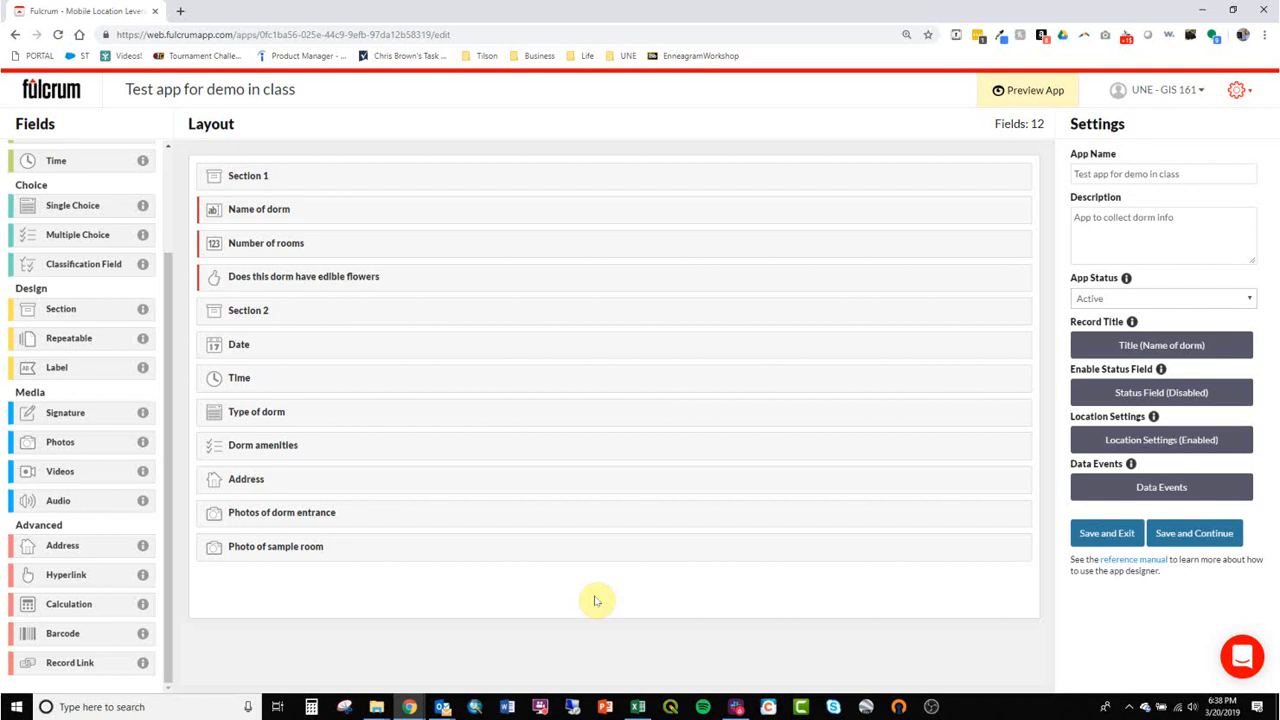
Try to save the app and continue editing, checking the display options of Section 1 before retrying the save.
left_click(1228, 532)
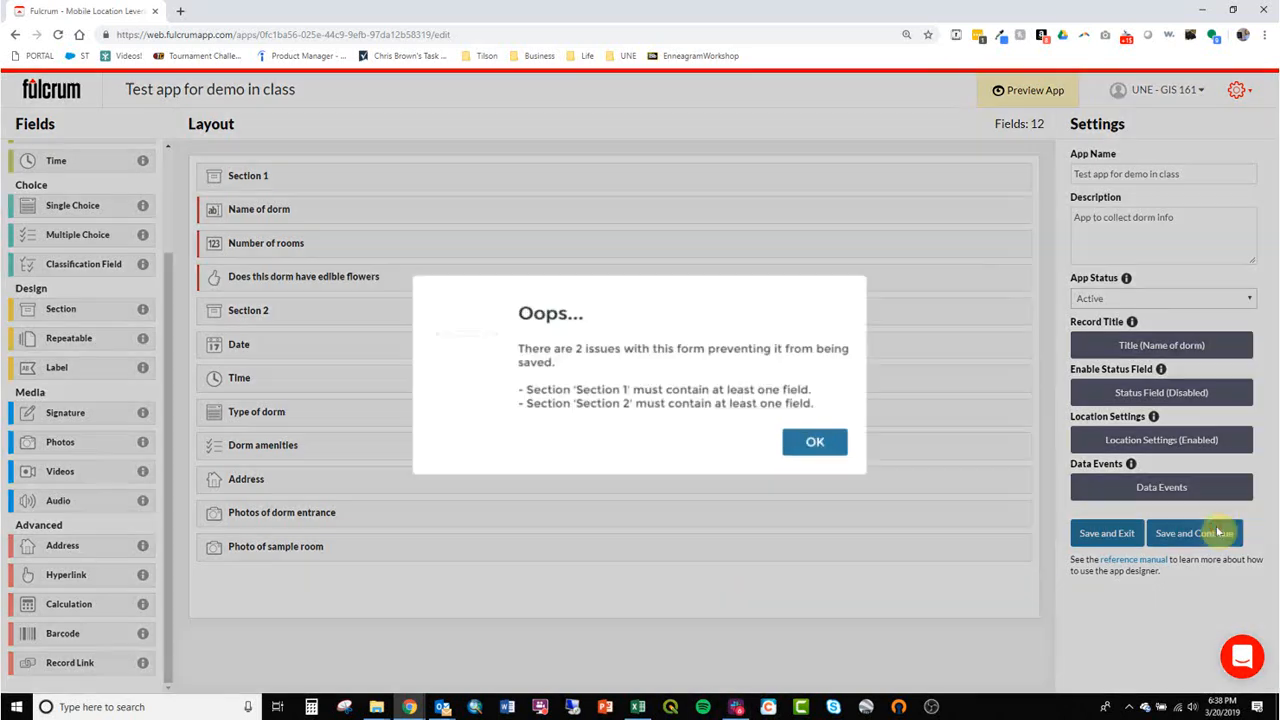
left_click(818, 443)
left_click(406, 174)
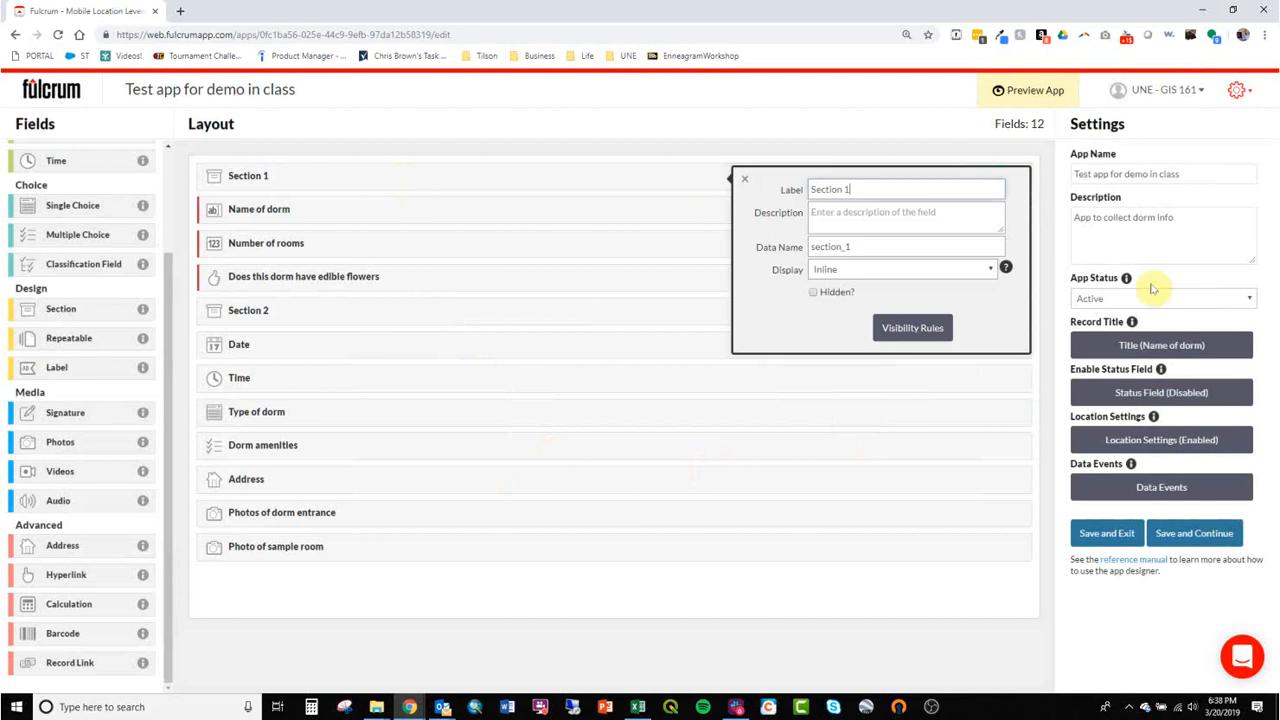
left_click(897, 270)
left_click(893, 285)
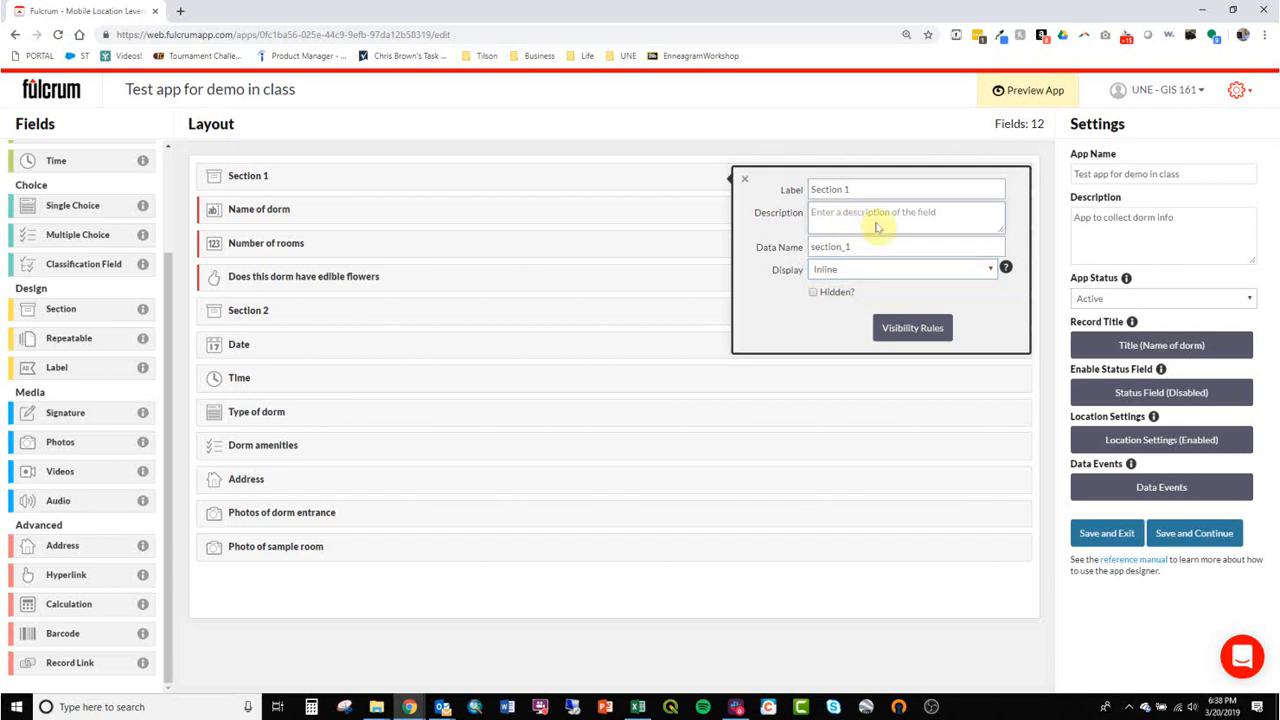
left_click(1205, 538)
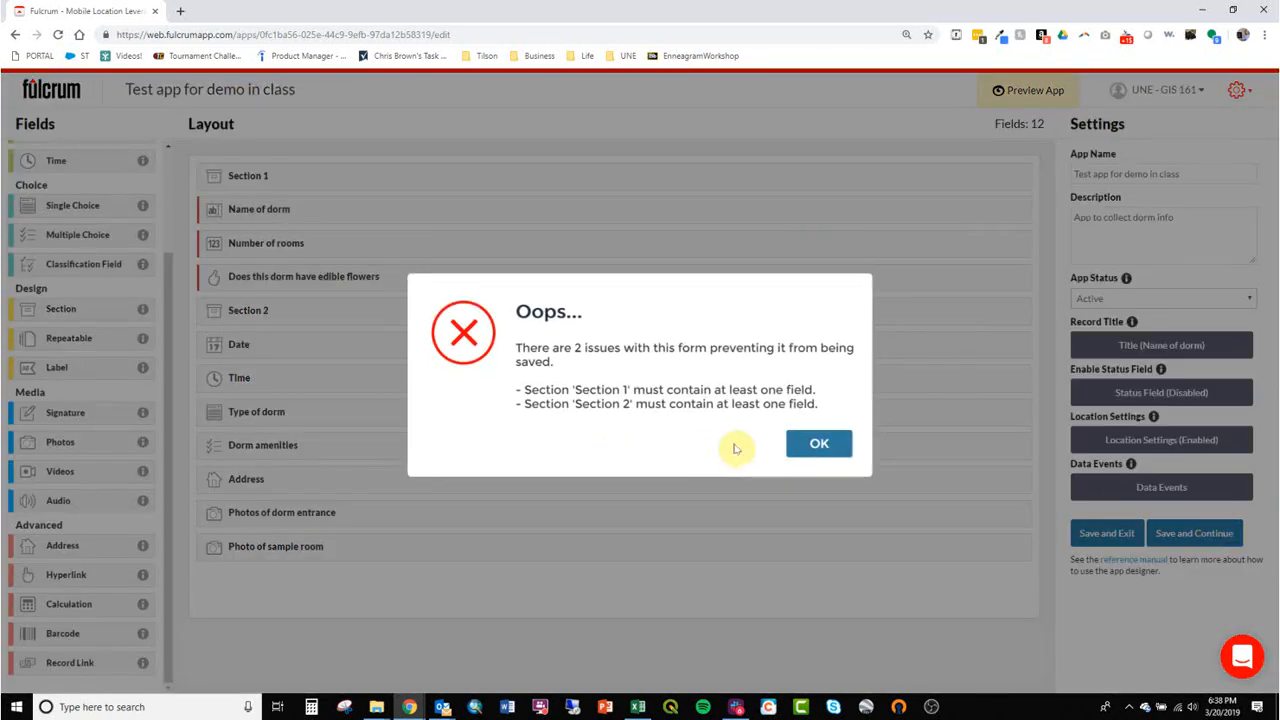
left_click(818, 443)
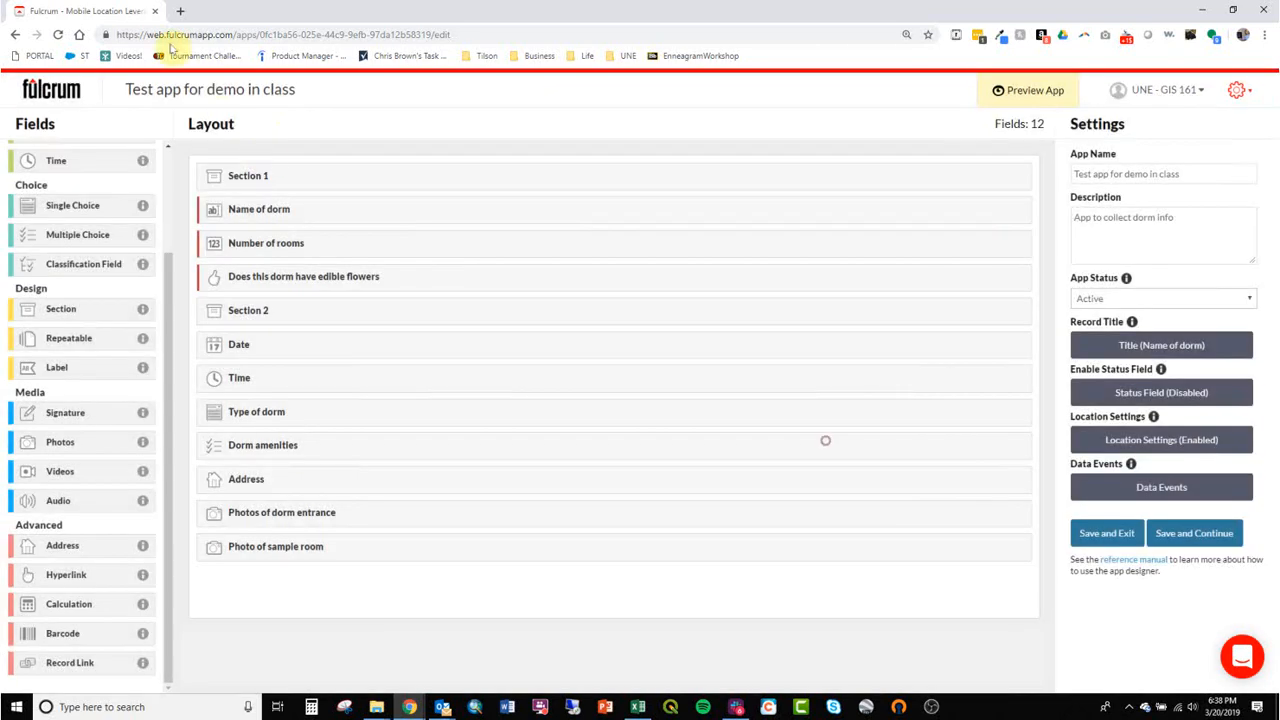
Delete the "Section 1" and "Section 2" sections from the form layout, keeping the other fields.
mouse_move(283, 213)
left_mouse_down()
mouse_move(309, 189)
mouse_move(319, 207)
mouse_move(206, 189)
mouse_move(304, 213)
mouse_move(334, 200)
mouse_move(297, 191)
mouse_move(292, 210)
left_mouse_up()
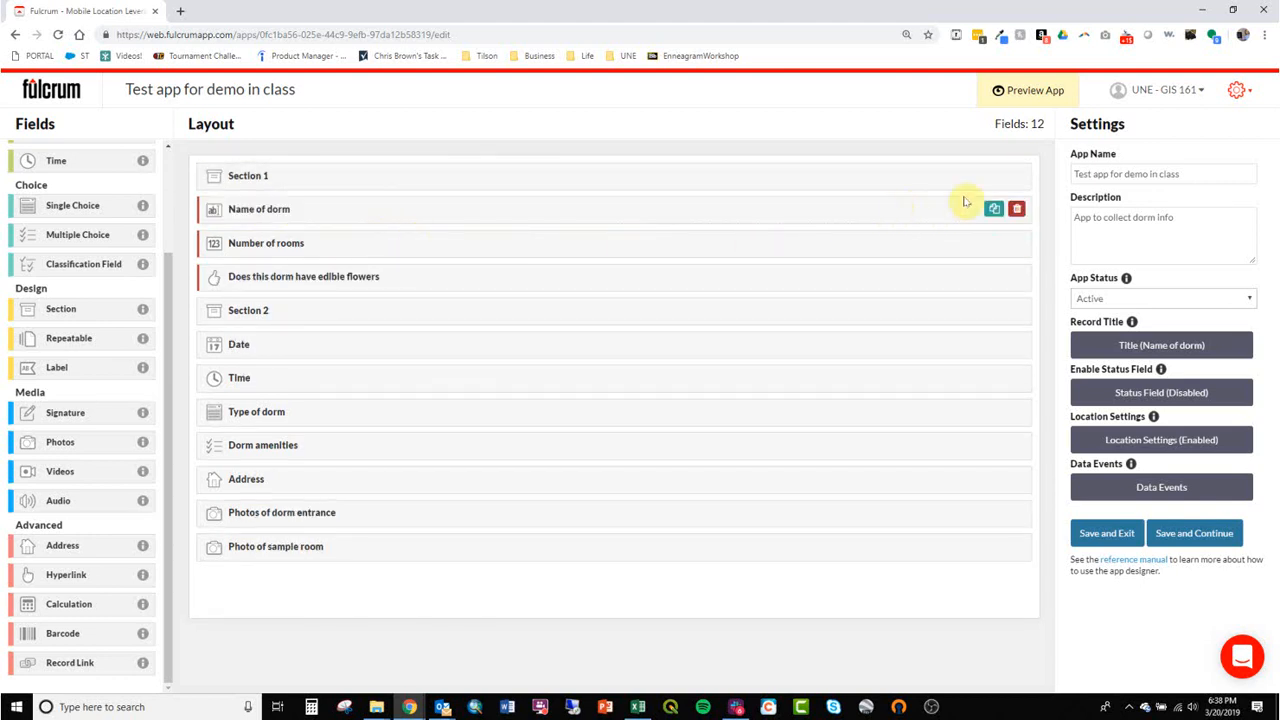
left_click(1018, 178)
left_click(650, 428)
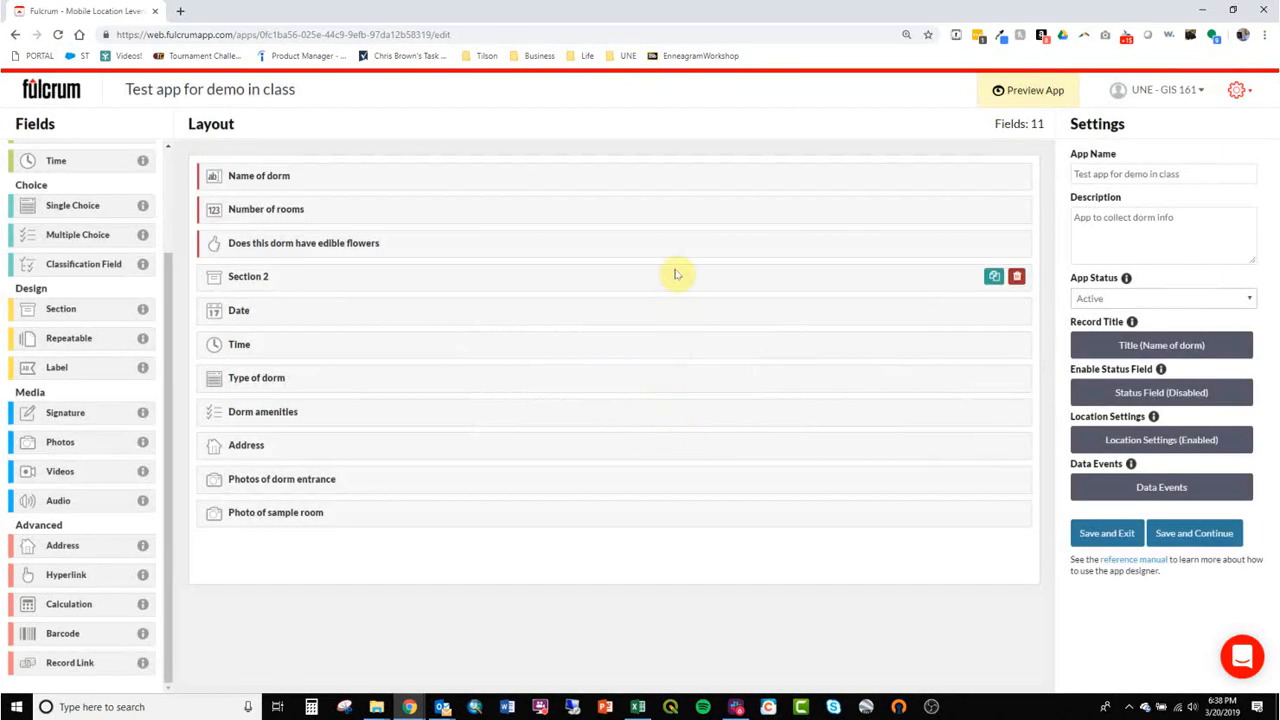
left_click(1018, 277)
left_click(676, 426)
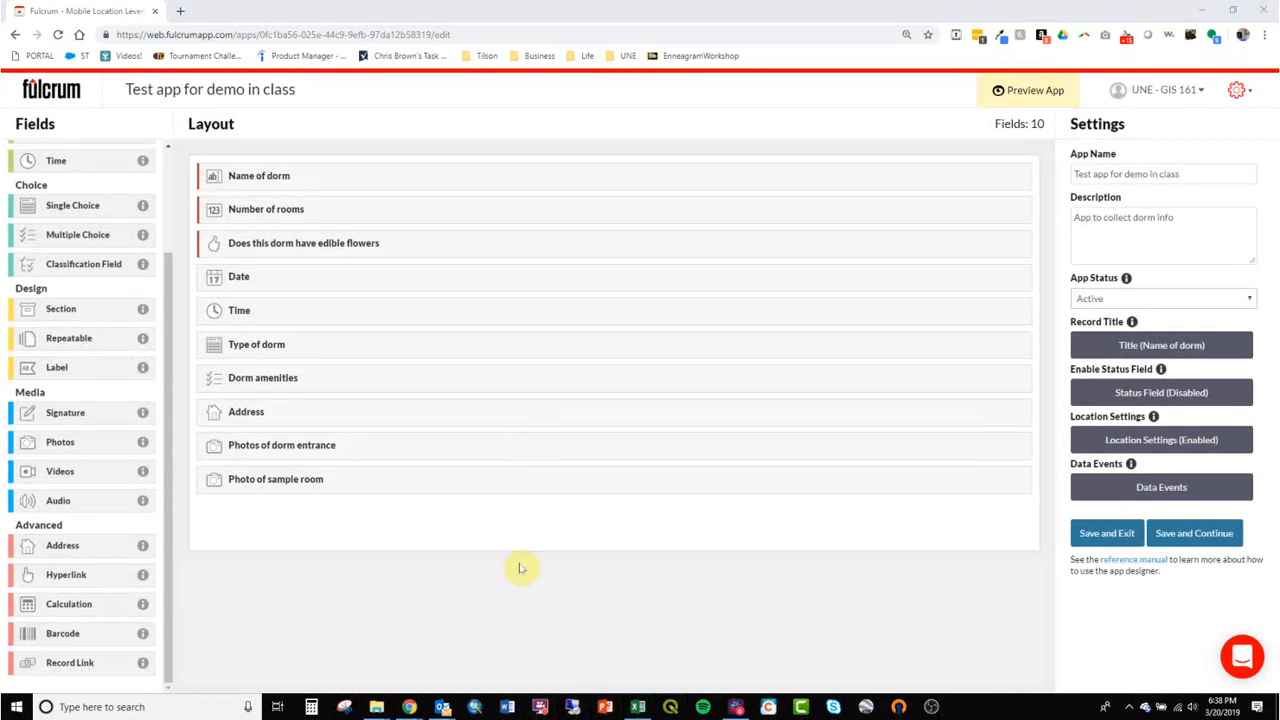
left_click(541, 707)
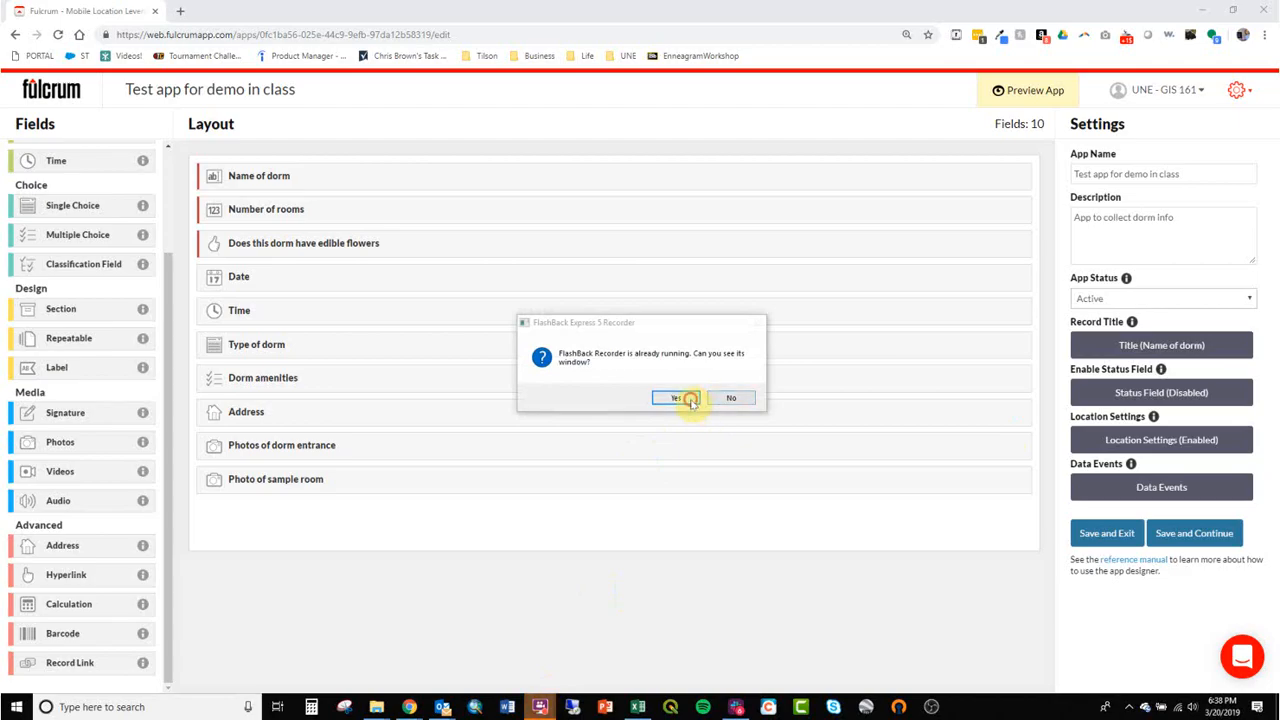
left_click(684, 400)
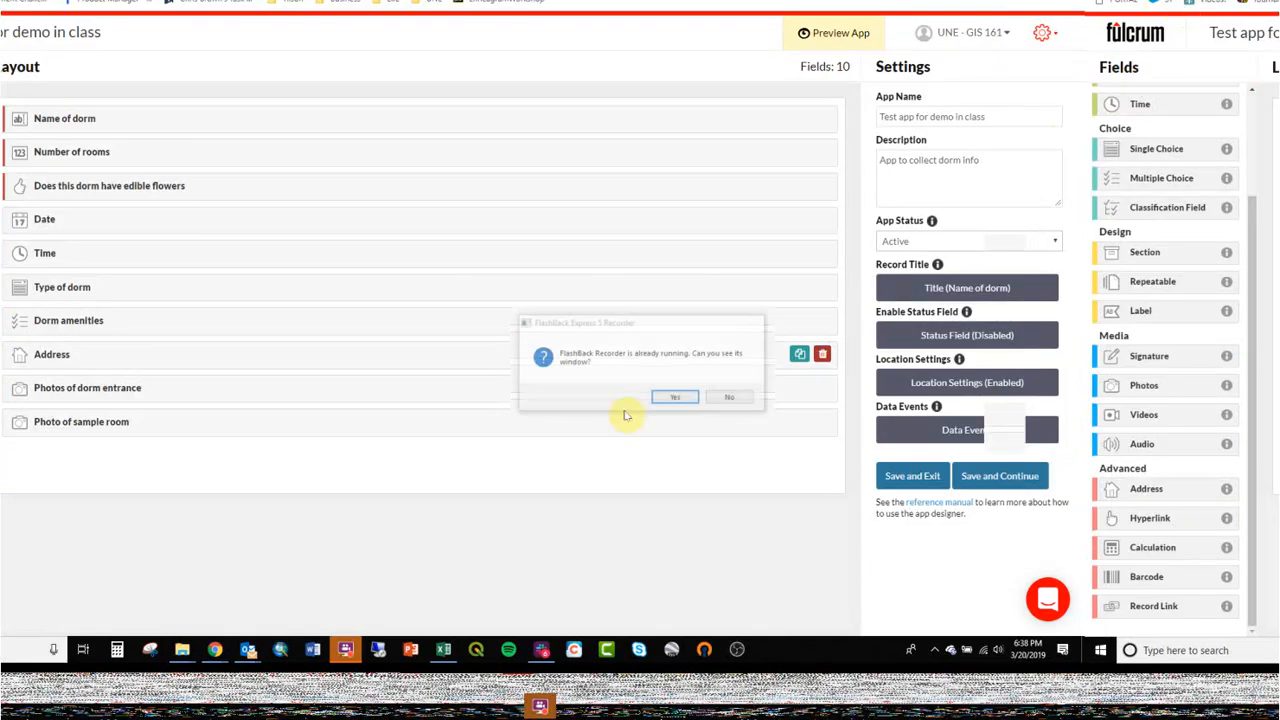